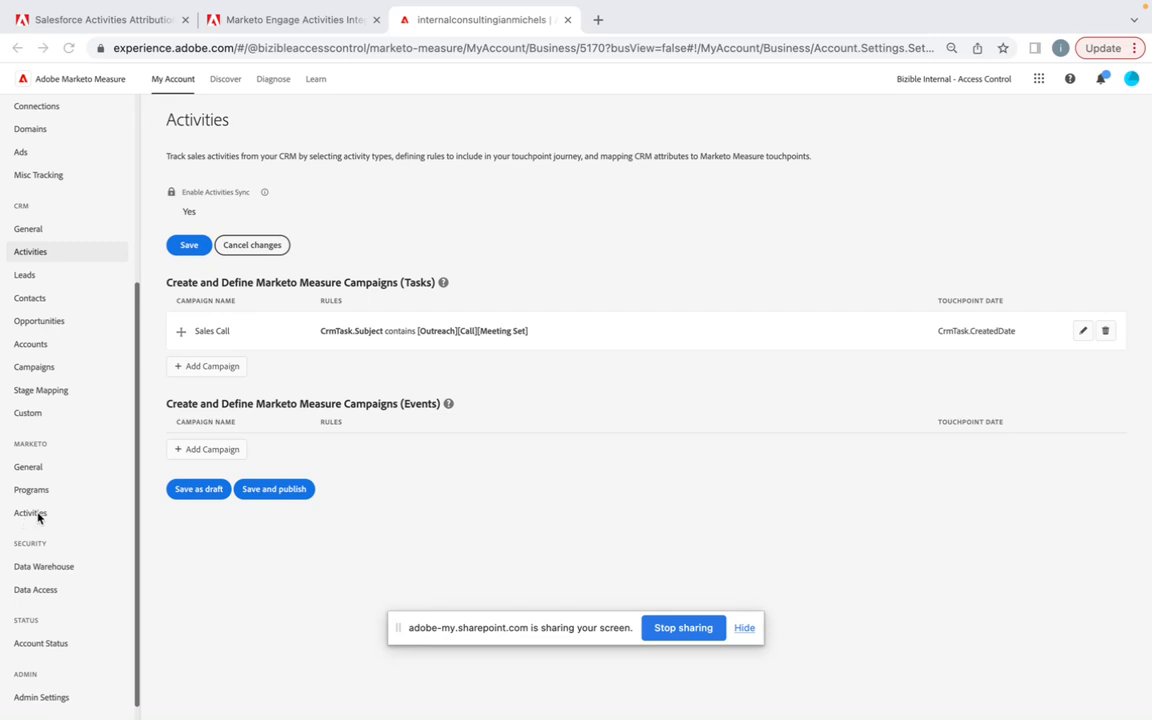
Step: Skim the Salesforce Activities Attribution documentation and return to the CRM Activities settings
left_click_drag(134, 305, 132, 160)
mouse_move(143, 9)
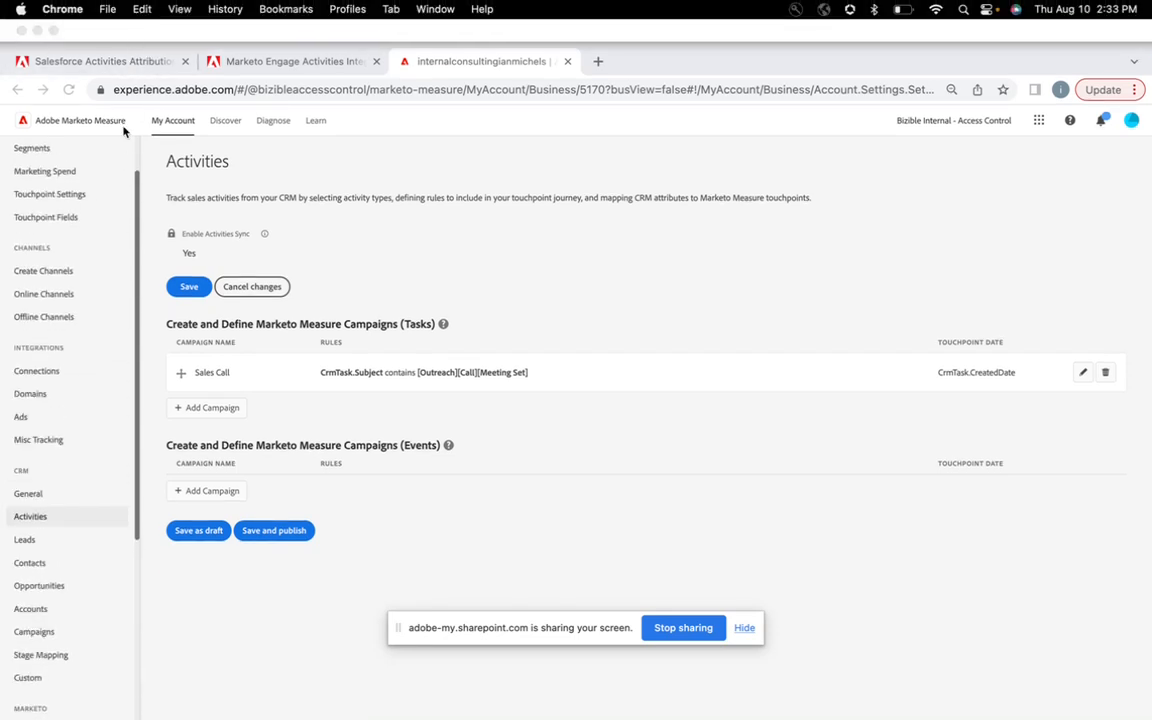
left_click(124, 63)
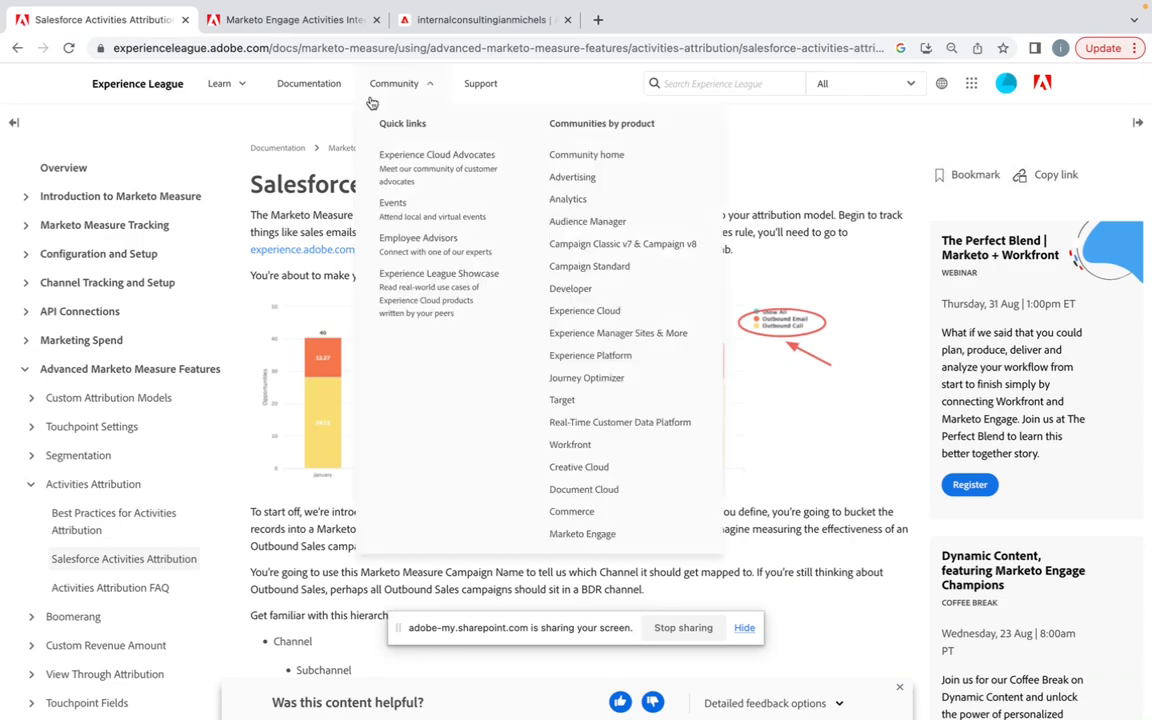
scroll(344, 305, "down", 20)
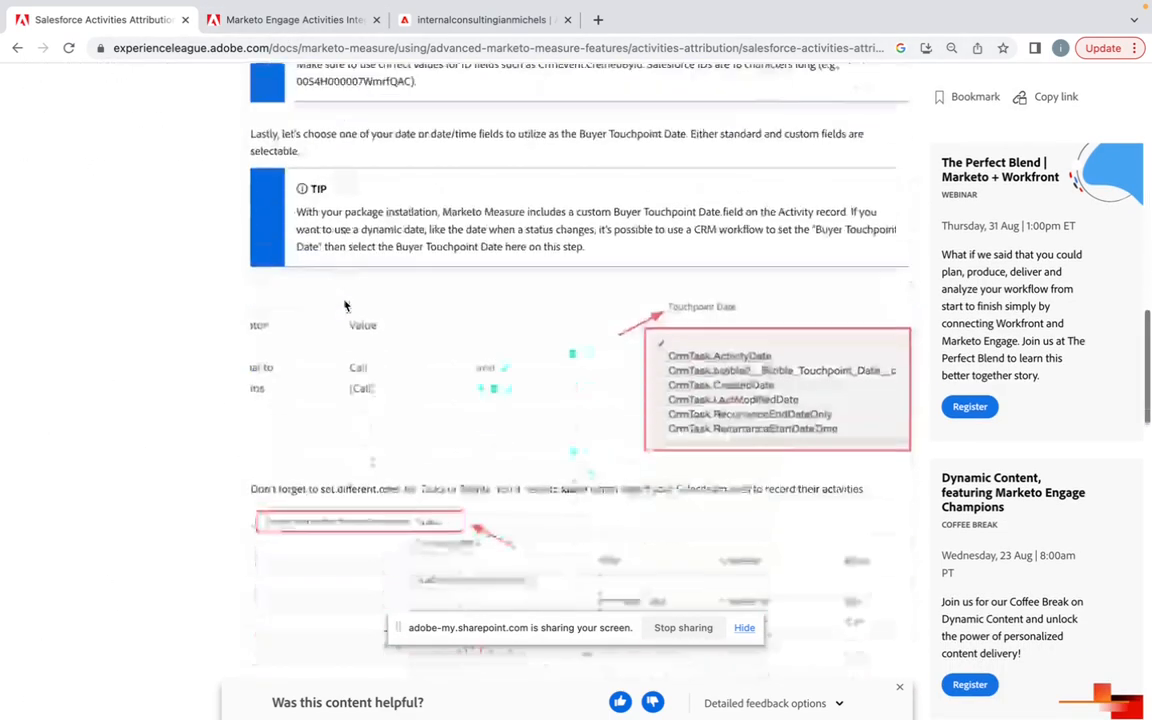
scroll(344, 305, "up", 20)
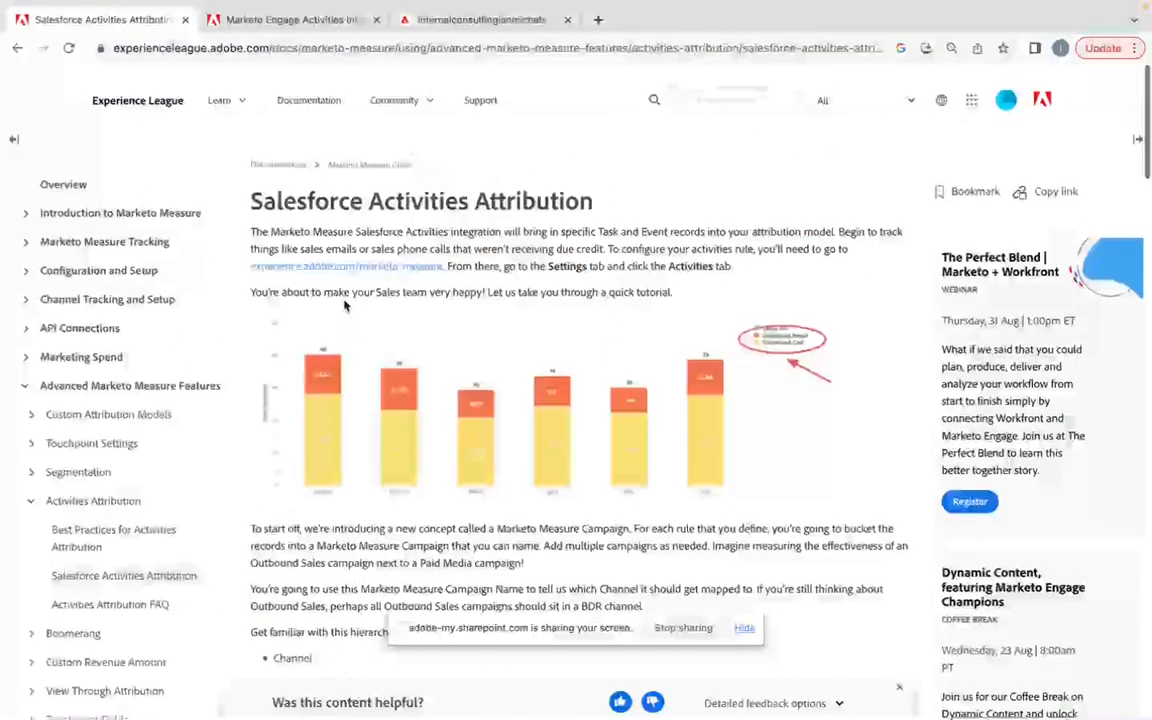
left_click(470, 14)
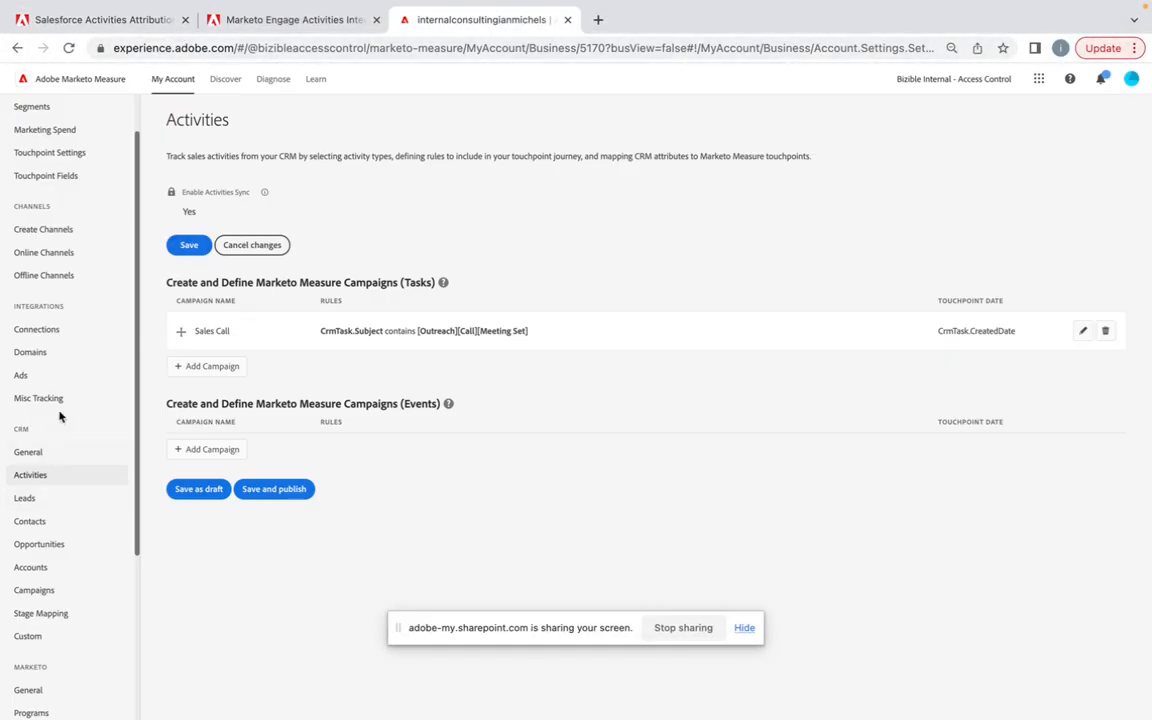
Step: Add a task campaign named Sales Email and view its touchpoint date options
mouse_move(163, 83)
left_click(208, 366)
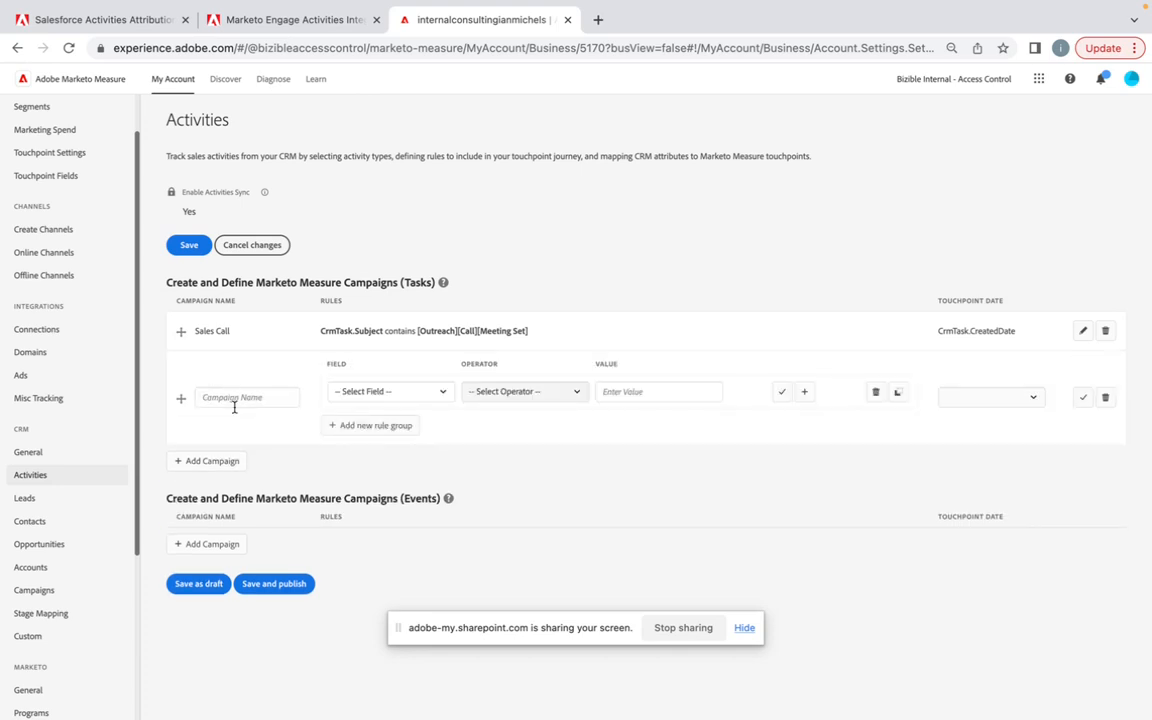
left_click(231, 398)
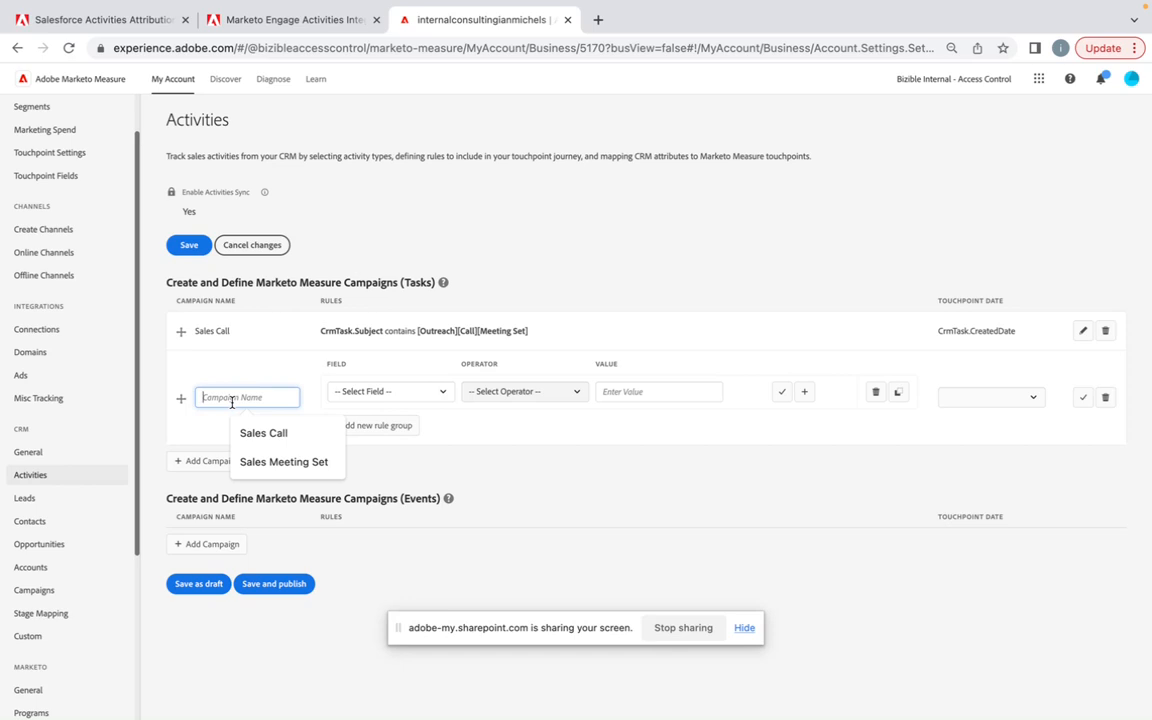
left_click(257, 432)
left_click(277, 434)
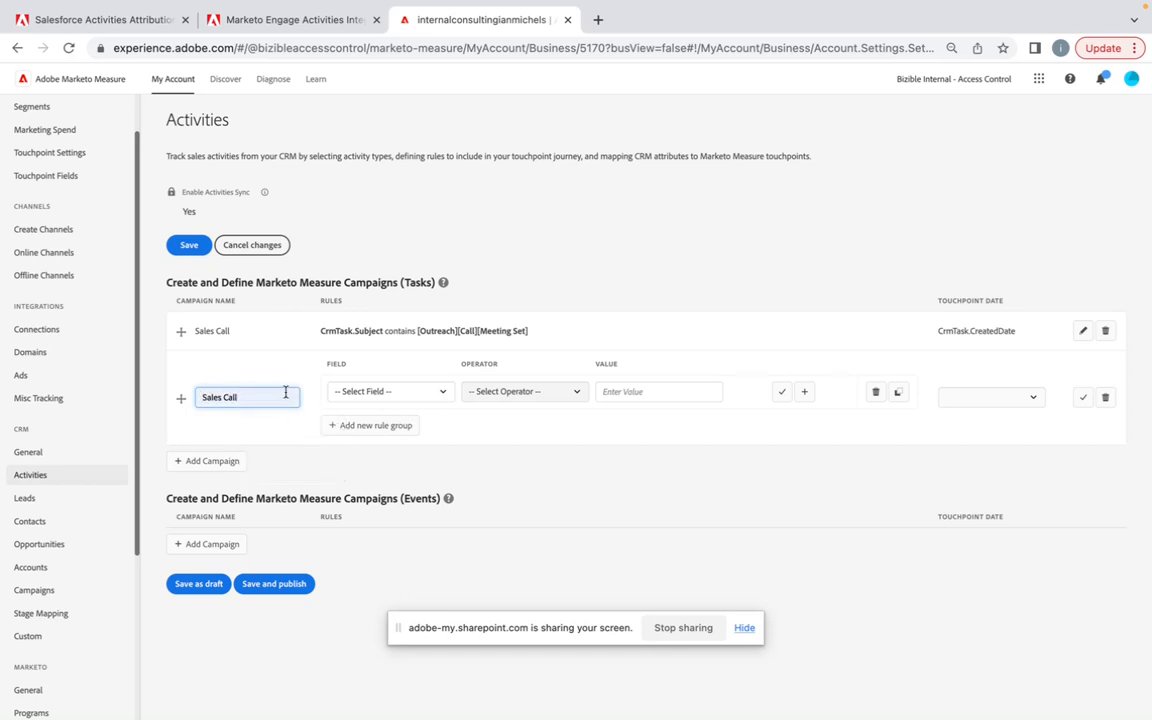
key("BackSpace")
key("BackSpace")
key("BackSpace")
key("BackSpace")
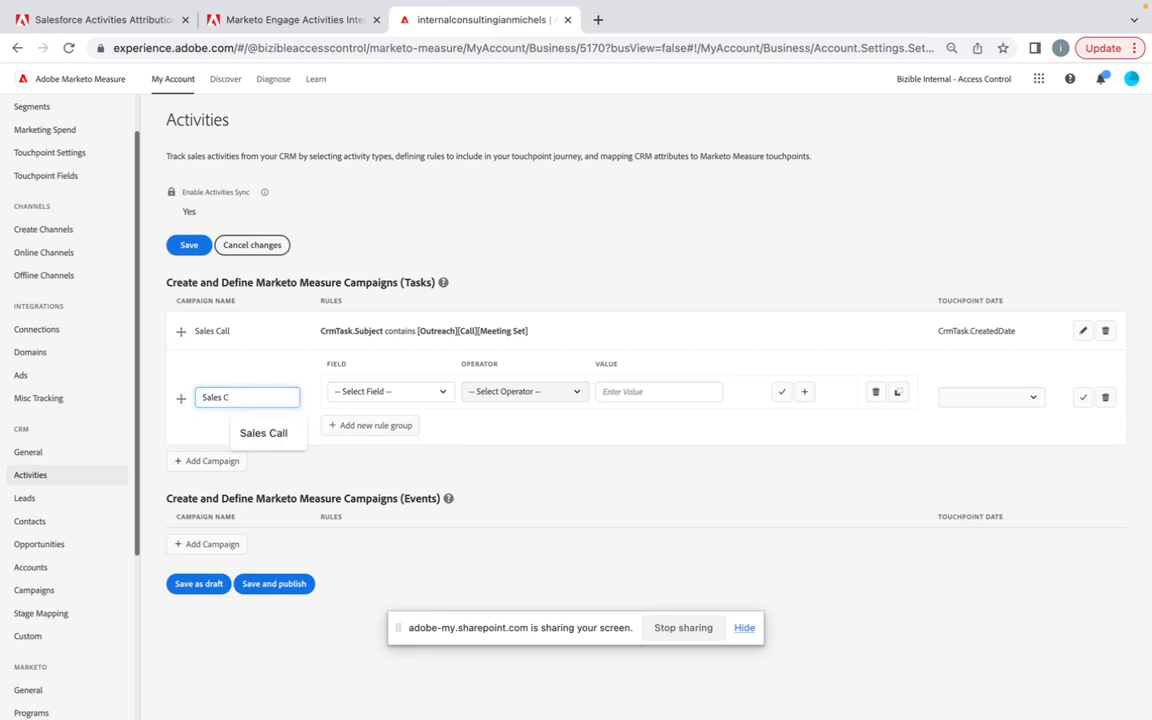
type("EMail")
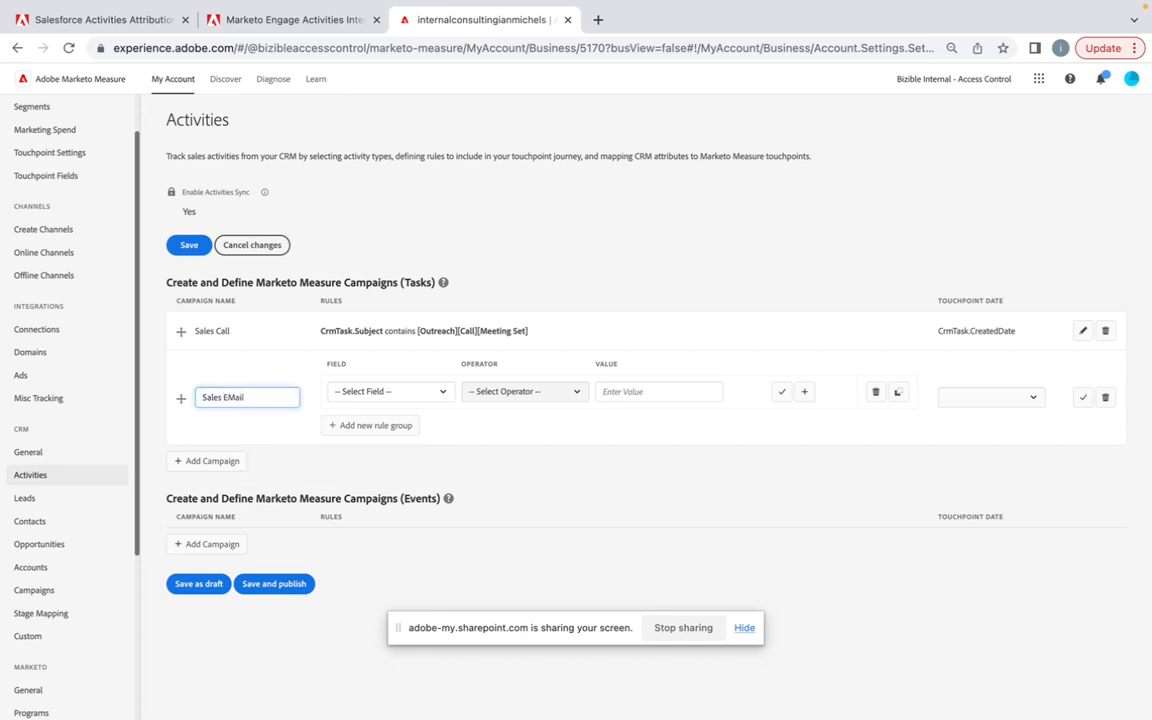
key("BackSpace")
key("BackSpace")
key("BackSpace")
key("BackSpace")
type("mail")
left_click(1035, 397)
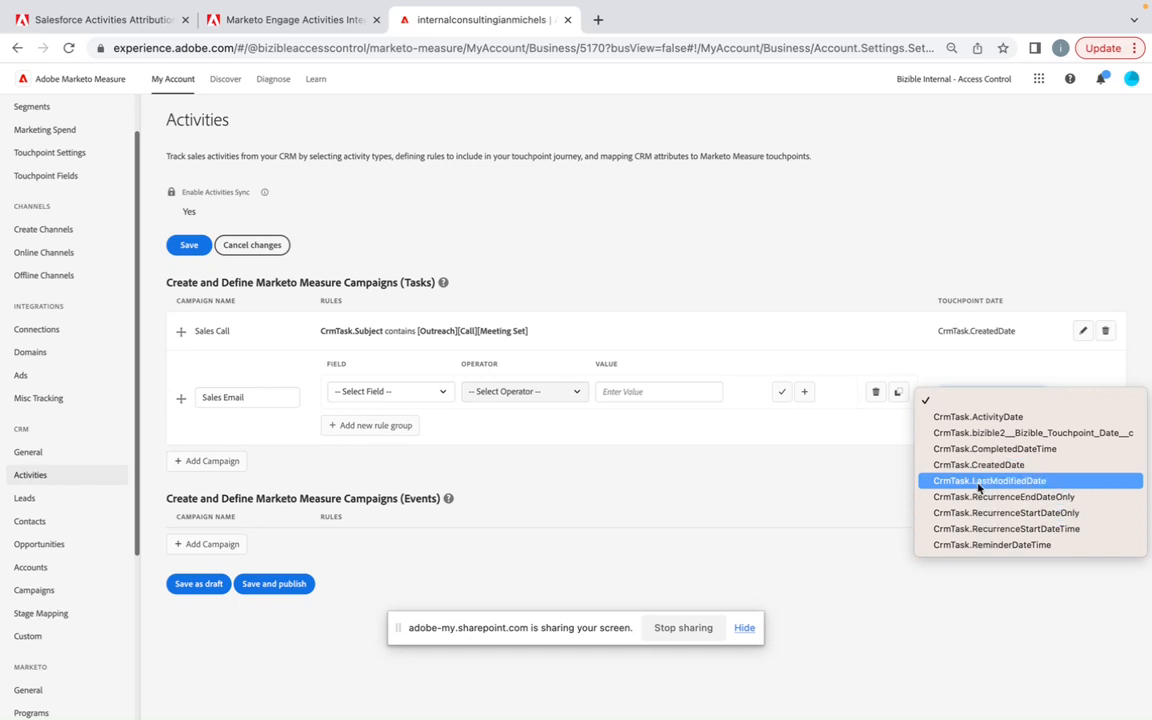
left_click(751, 495)
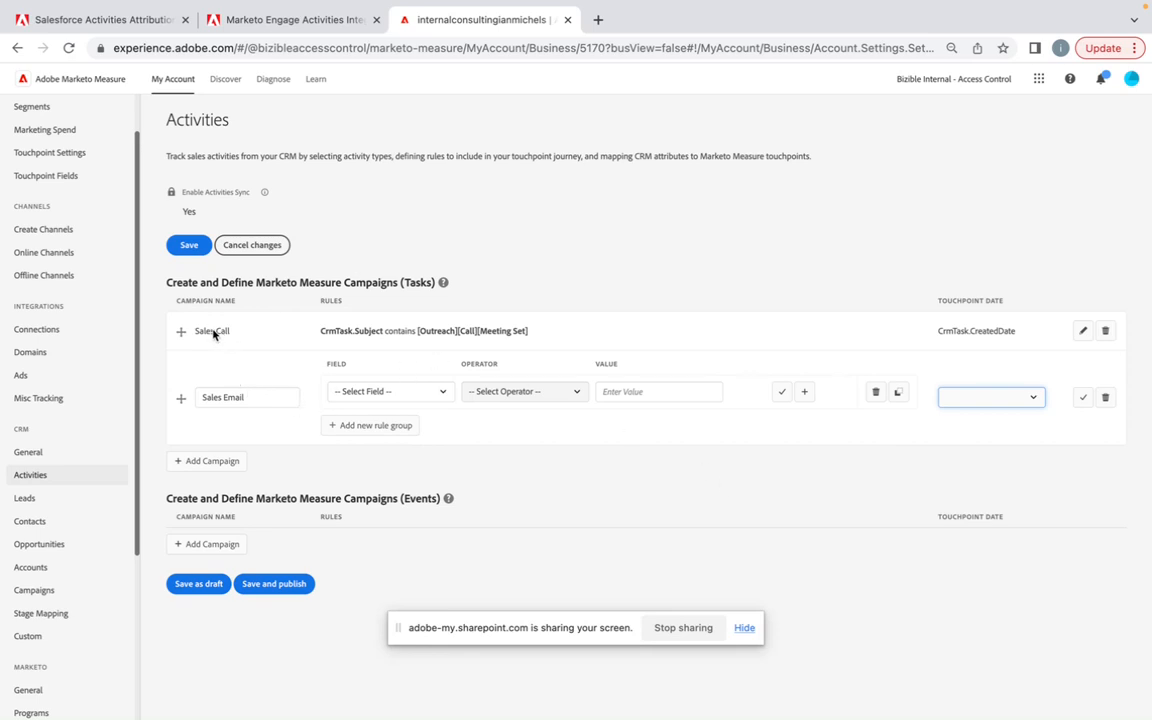
Step: Open the Online Channels settings and review the list of channel rules
left_click(50, 256)
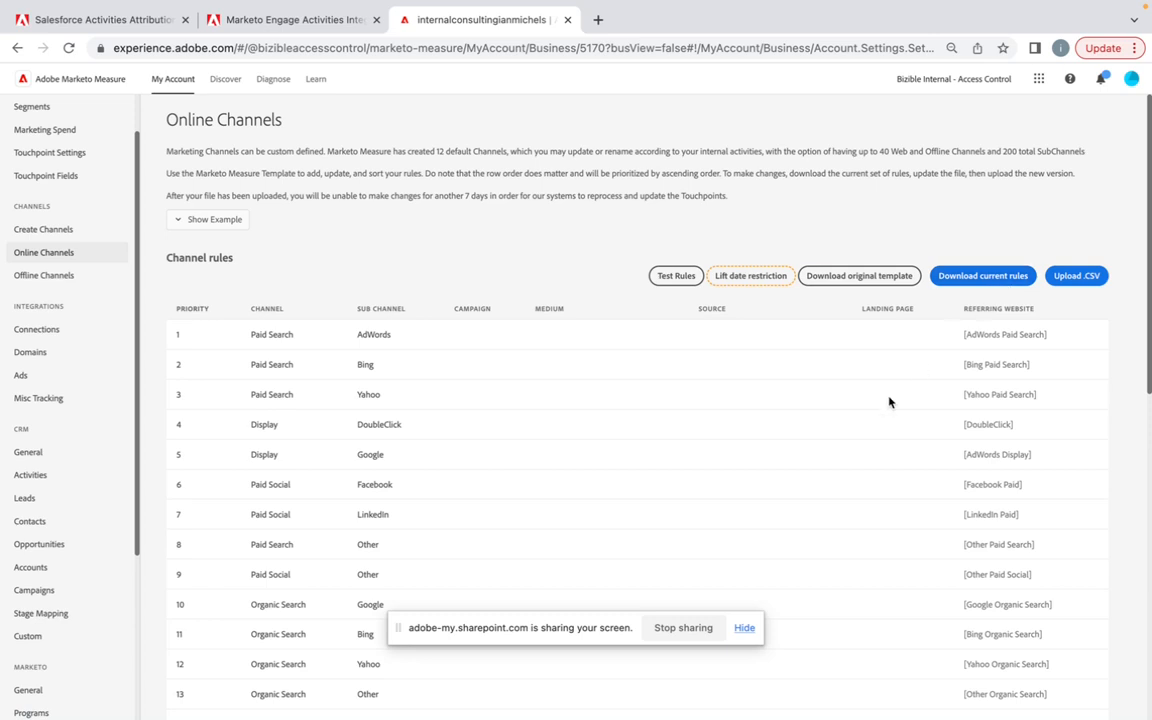
scroll(889, 402, "down", 1)
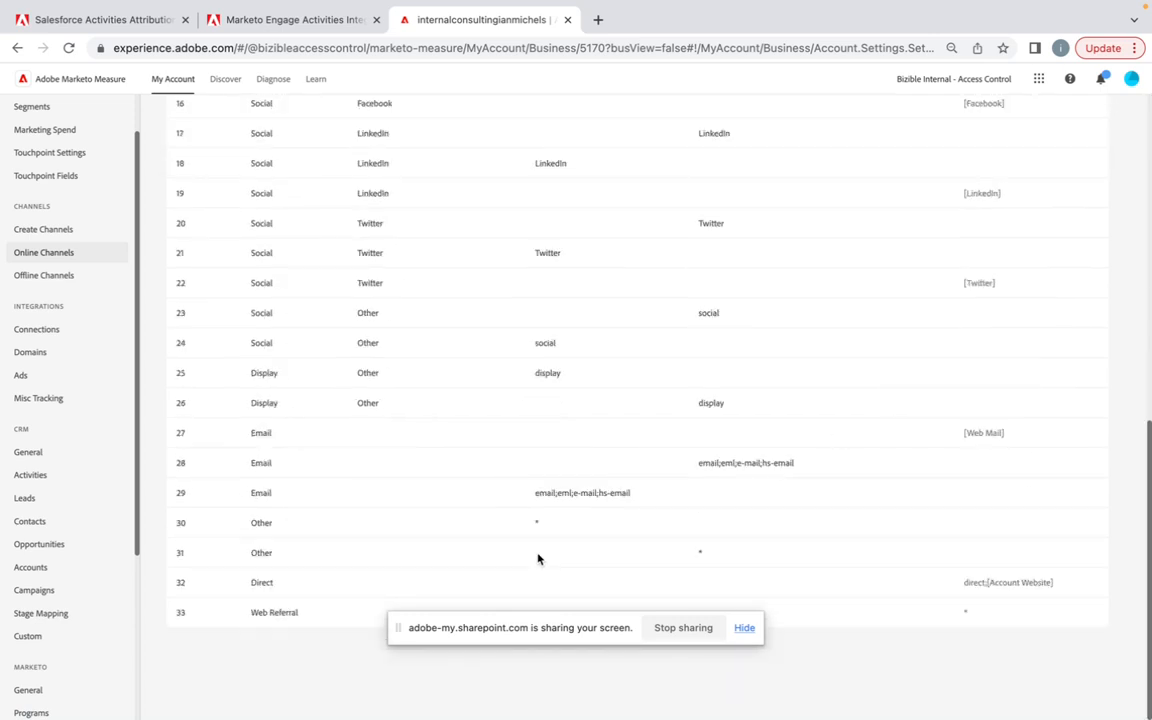
scroll(481, 231, "up", 7)
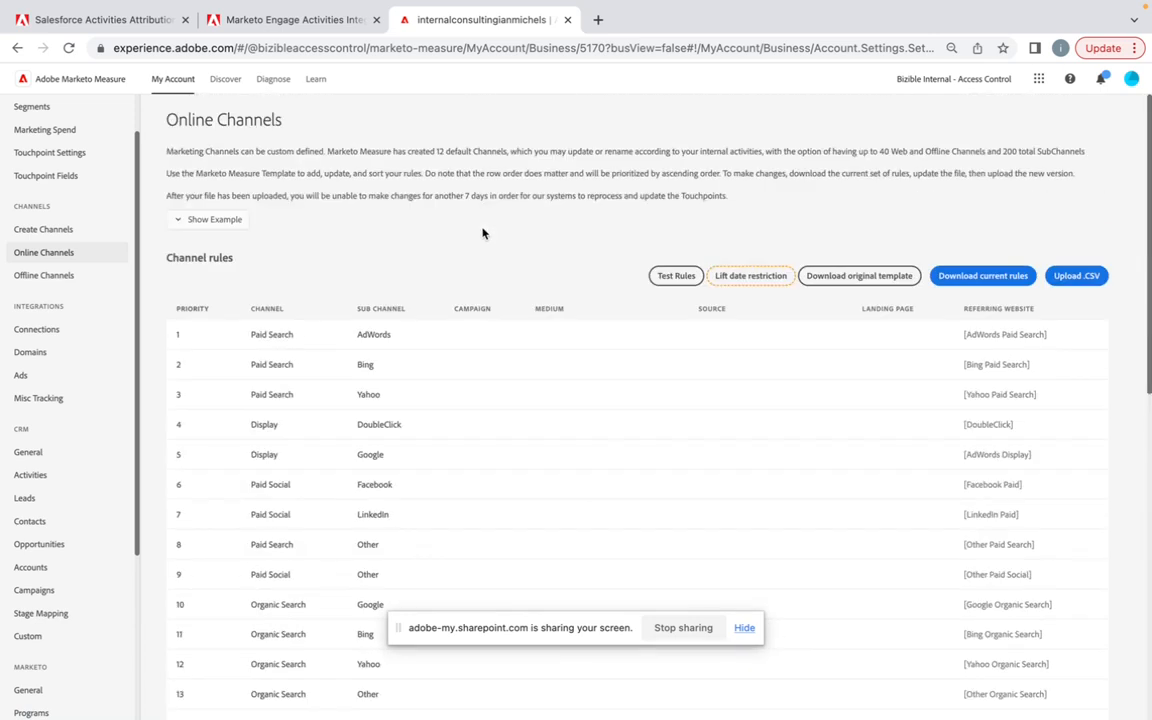
scroll(455, 345, "down", 7)
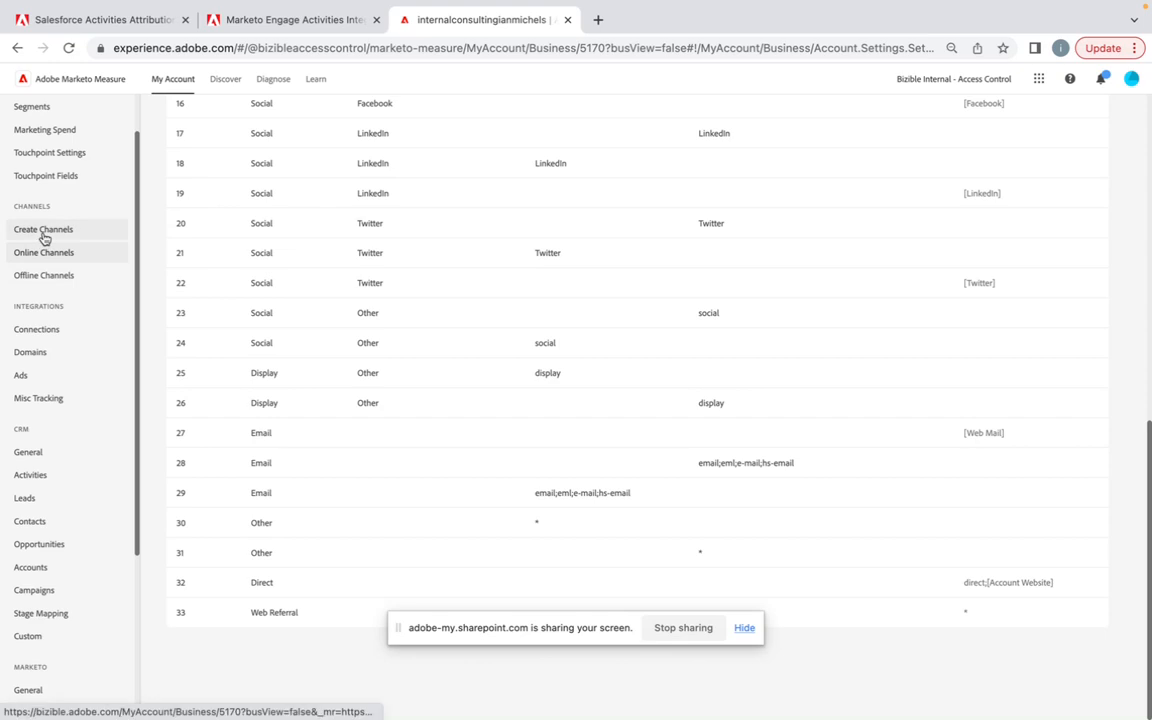
Step: Revisit the CRM Activities settings, then open the Marketo Activities settings and browse the available activity types
left_click(39, 479)
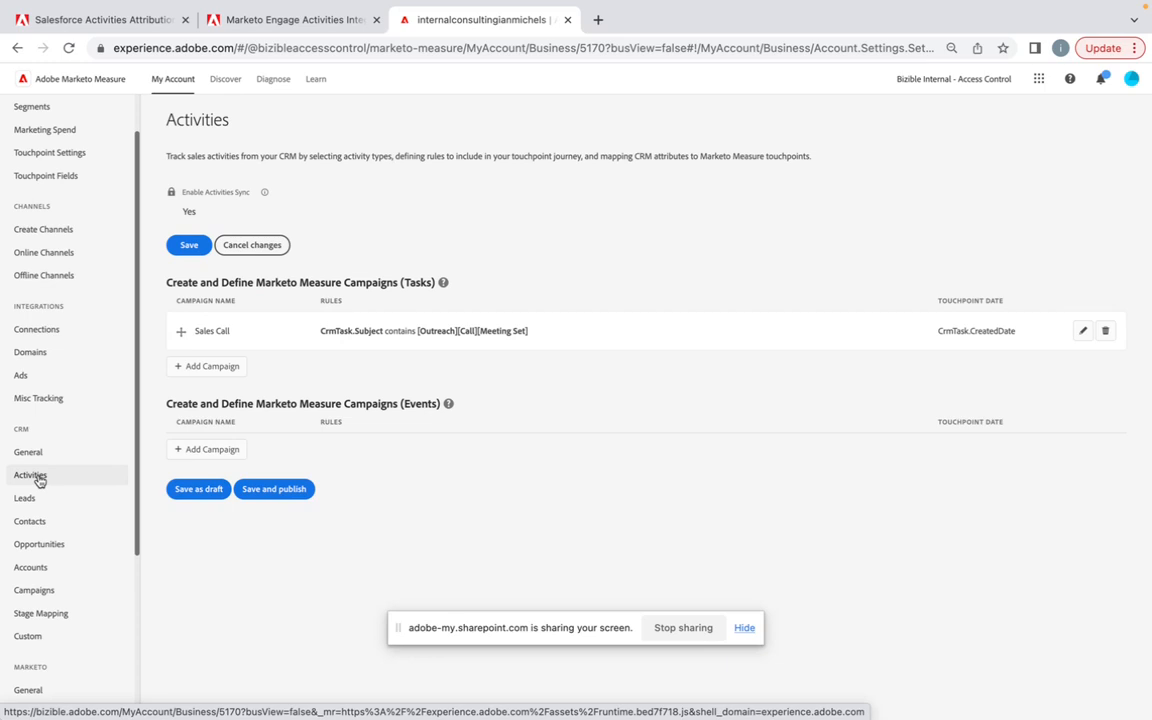
scroll(45, 485, "down", 3)
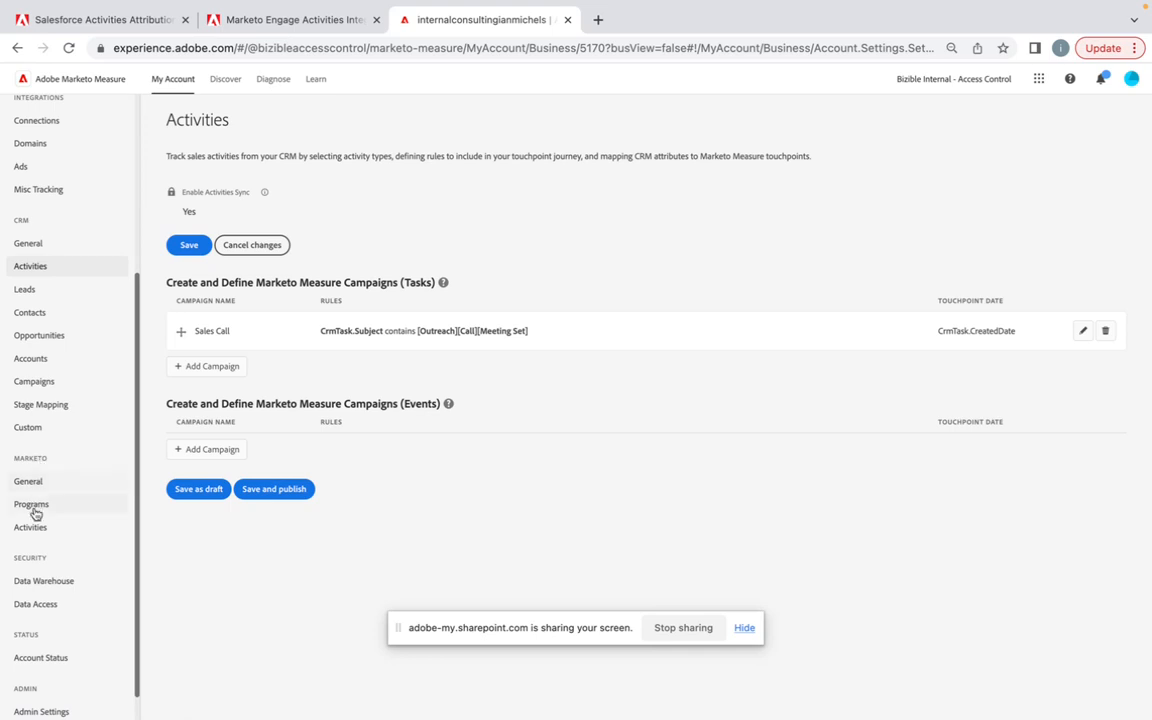
left_click(30, 527)
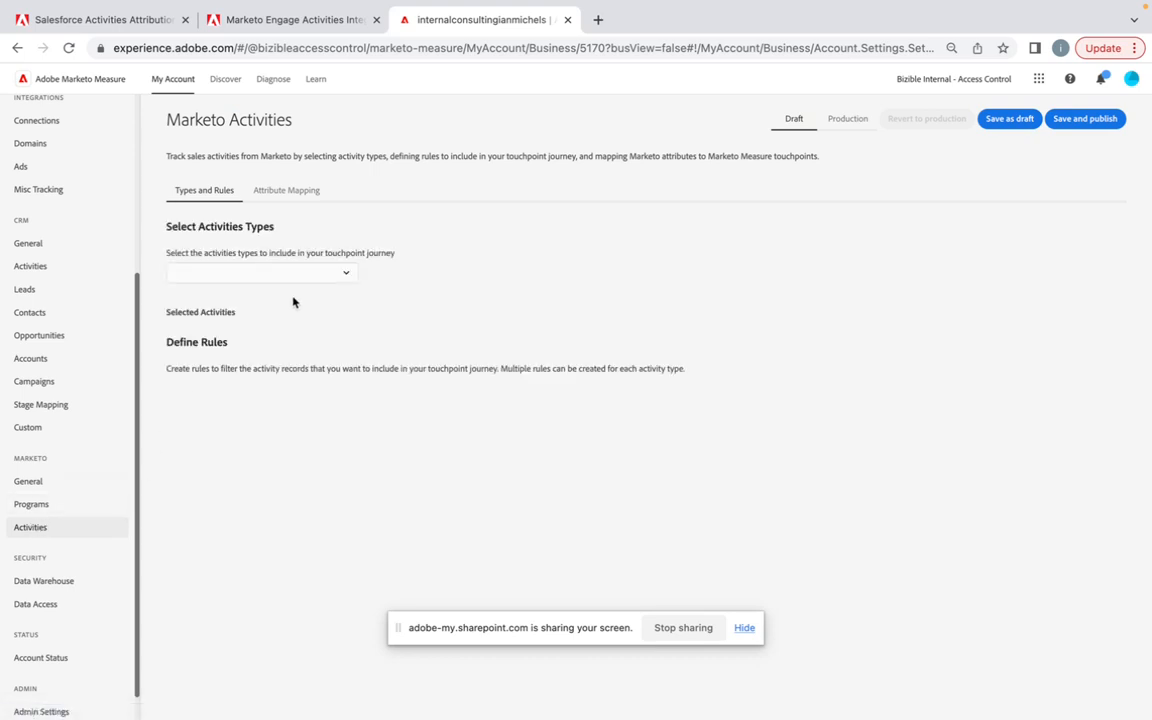
left_click(346, 274)
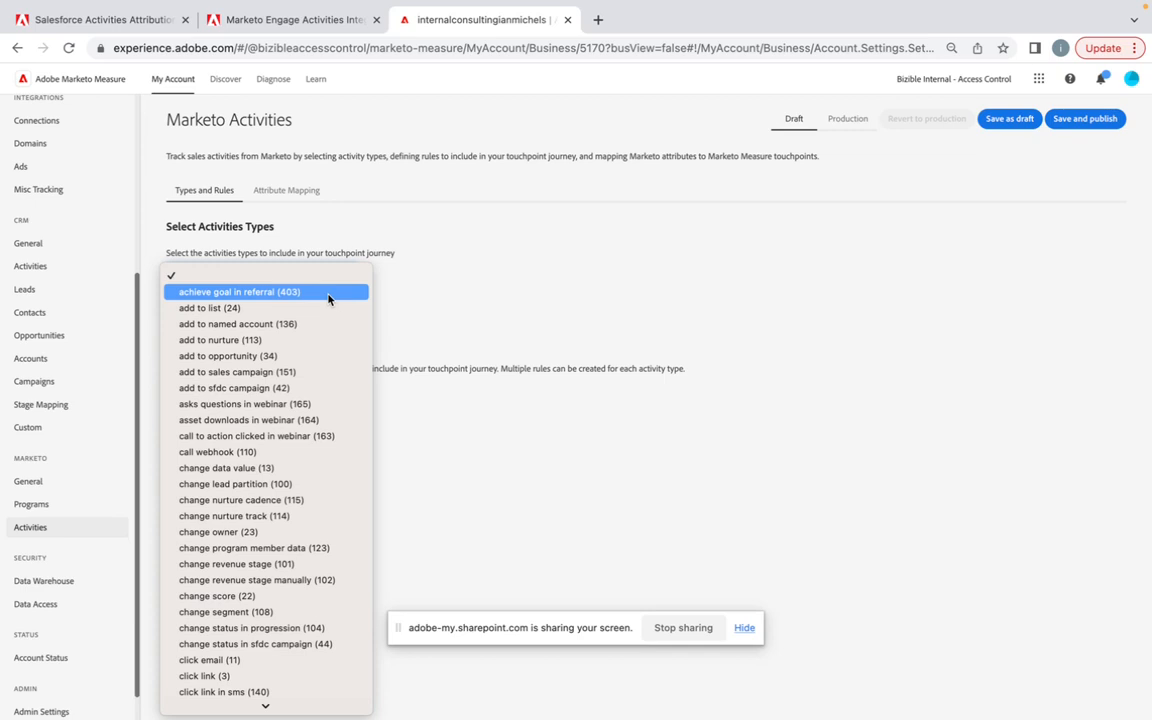
scroll(270, 478, "down", 10)
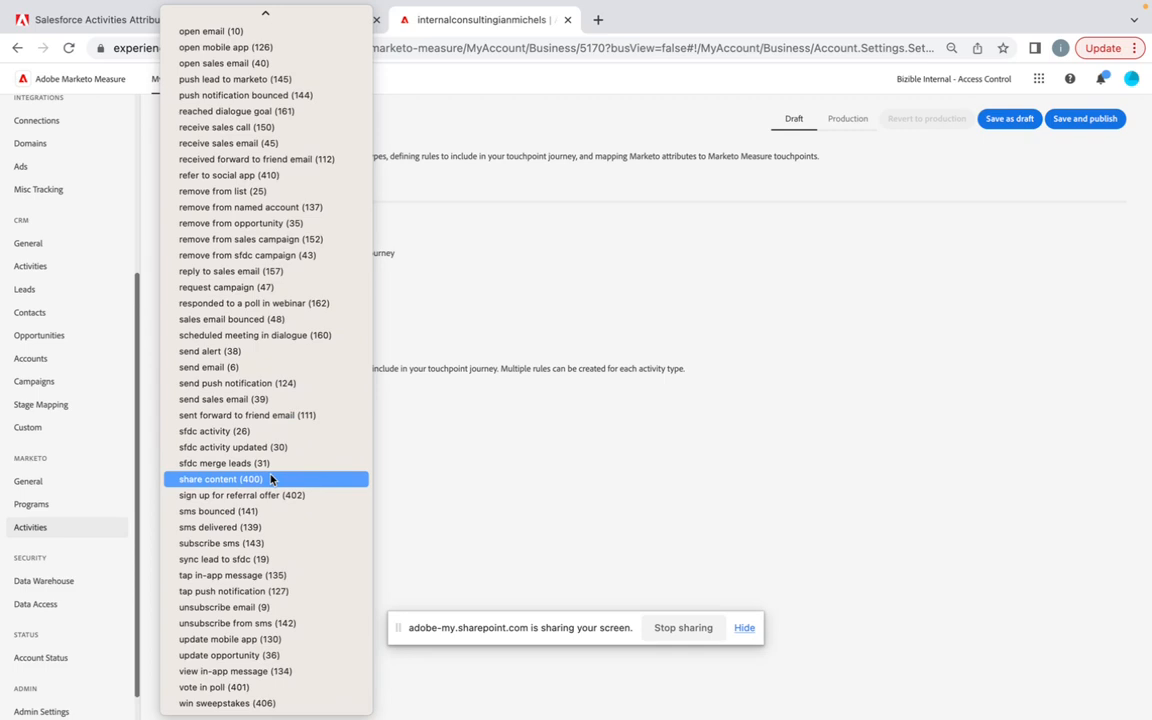
scroll(270, 479, "up", 10)
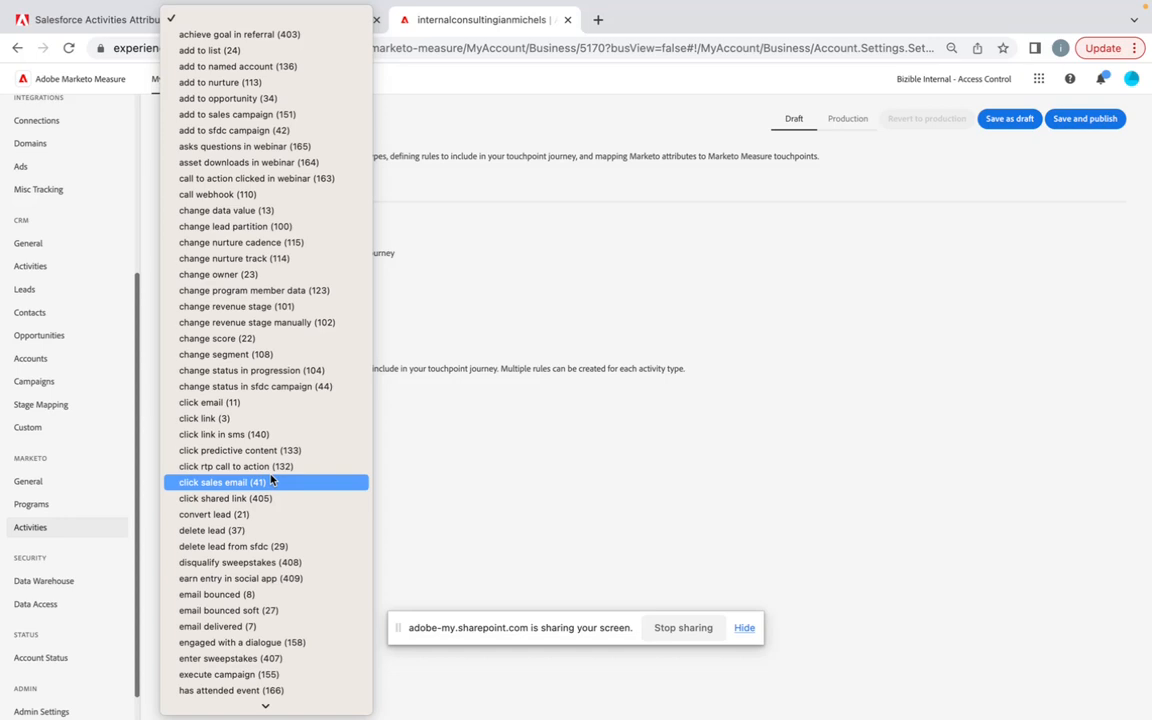
scroll(270, 480, "down", 15)
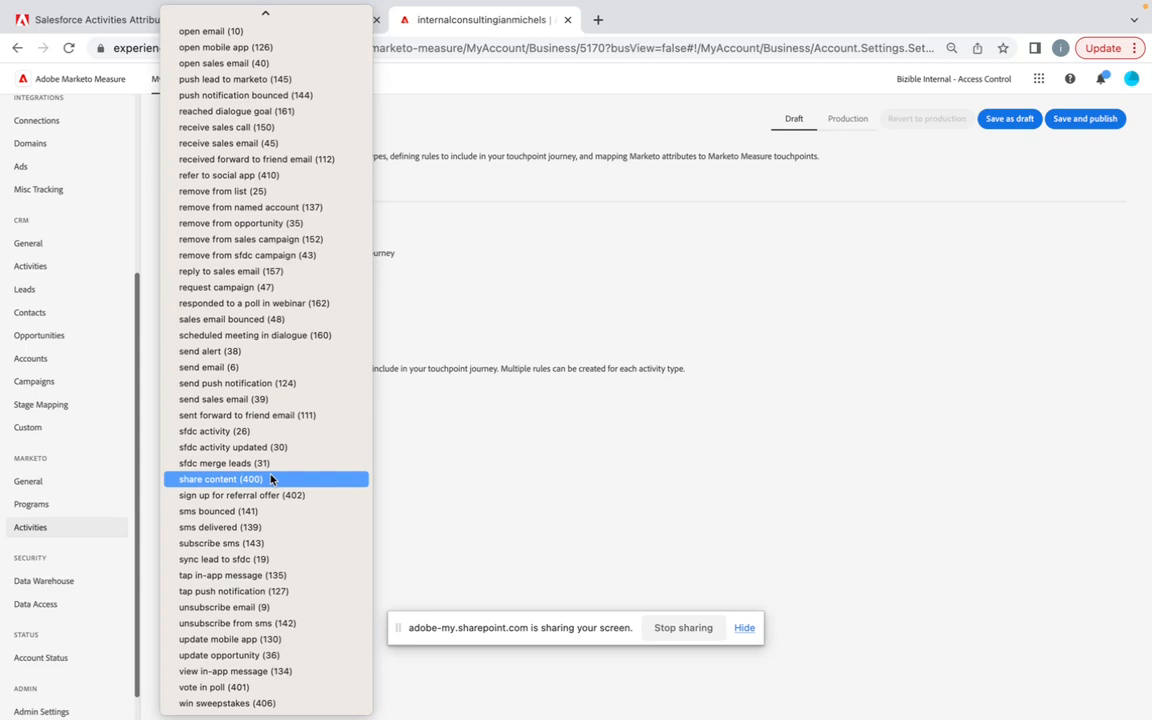
scroll(270, 480, "up", 15)
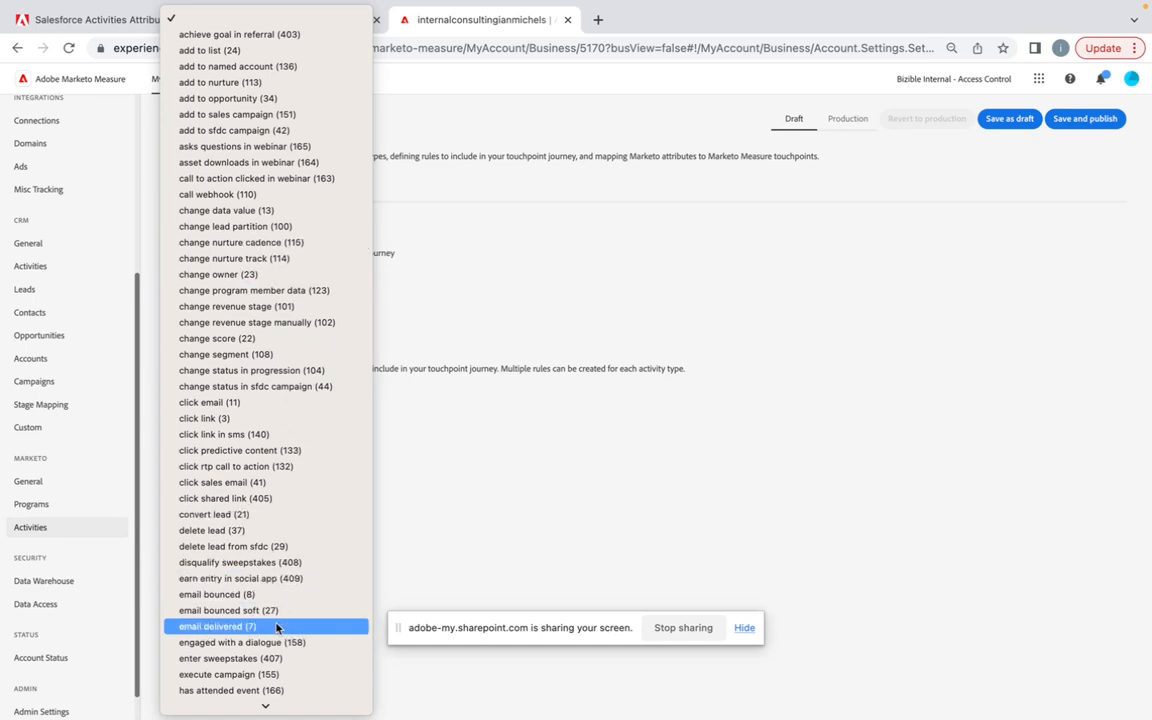
scroll(283, 546, "down", 5)
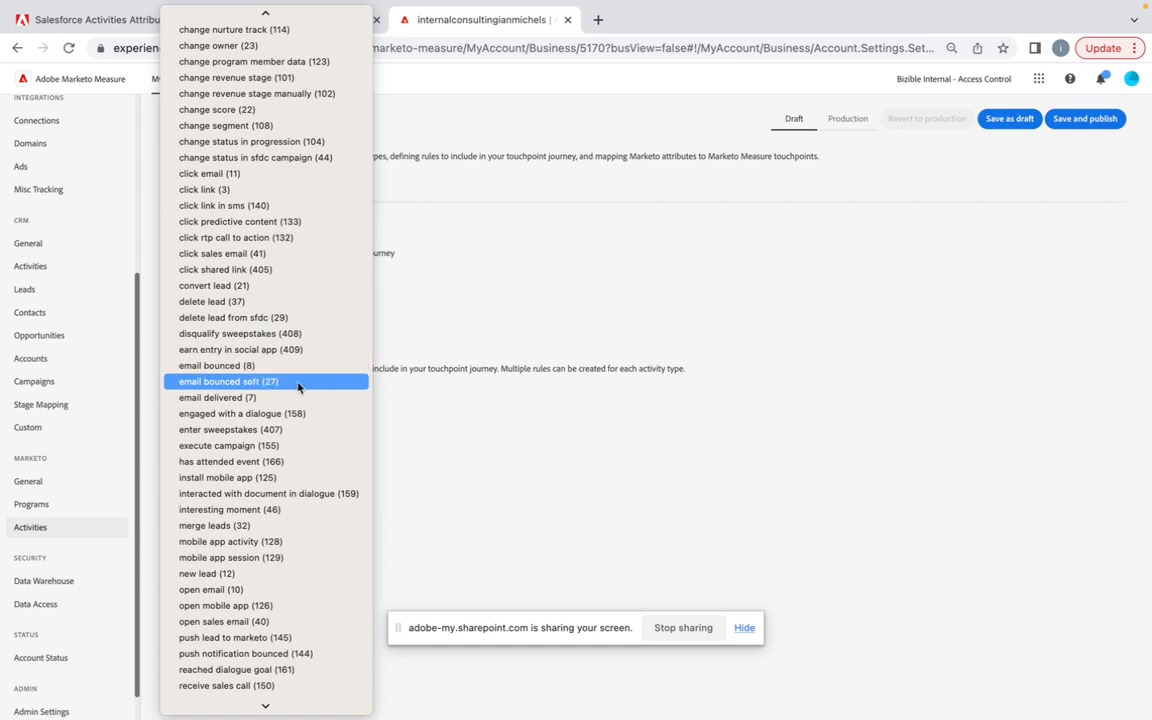
left_click(445, 275)
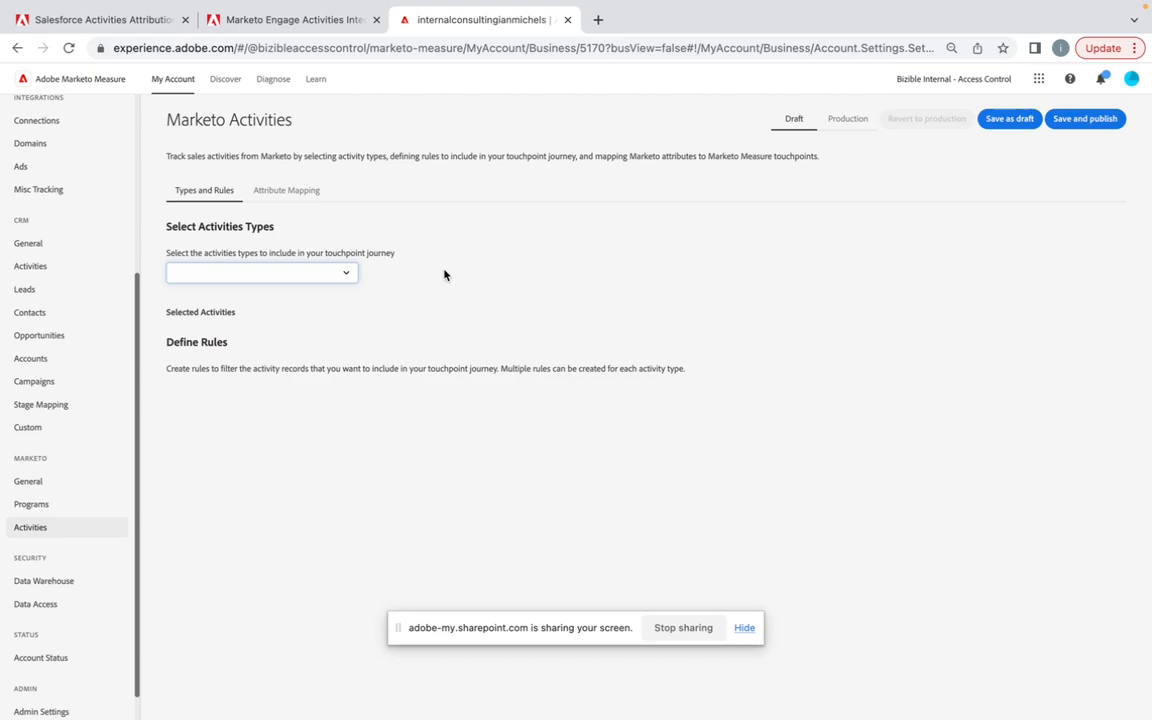
Step: Review the activity types with and without a Program Id in the Marketo Engage Activities Integration documentation
left_click(280, 20)
scroll(400, 310, "down", 5)
scroll(393, 310, "down", 5)
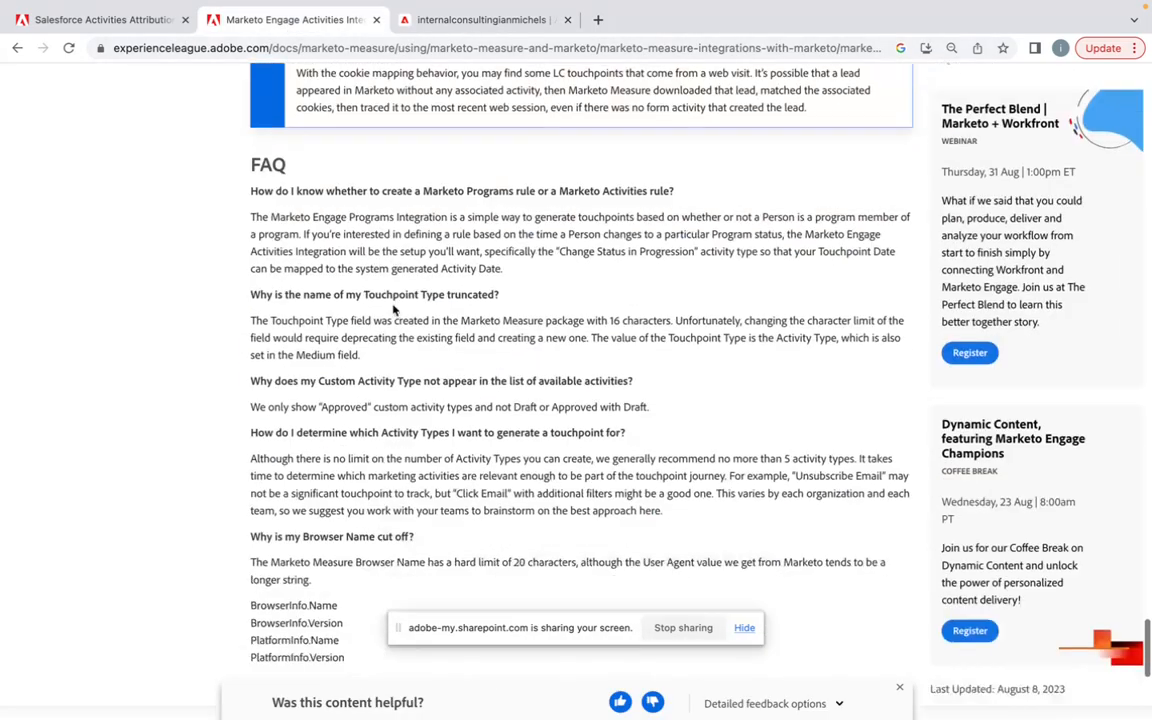
scroll(393, 310, "up", 15)
scroll(393, 310, "up", 5)
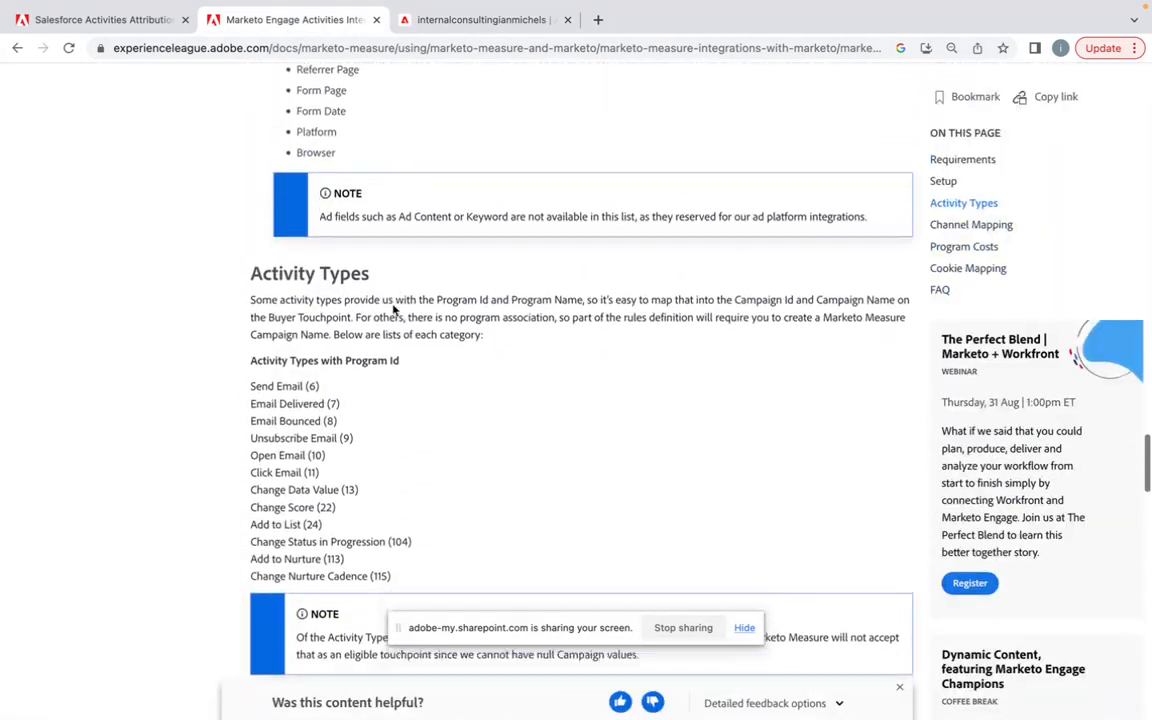
scroll(393, 310, "down", 3)
scroll(393, 310, "down", 3)
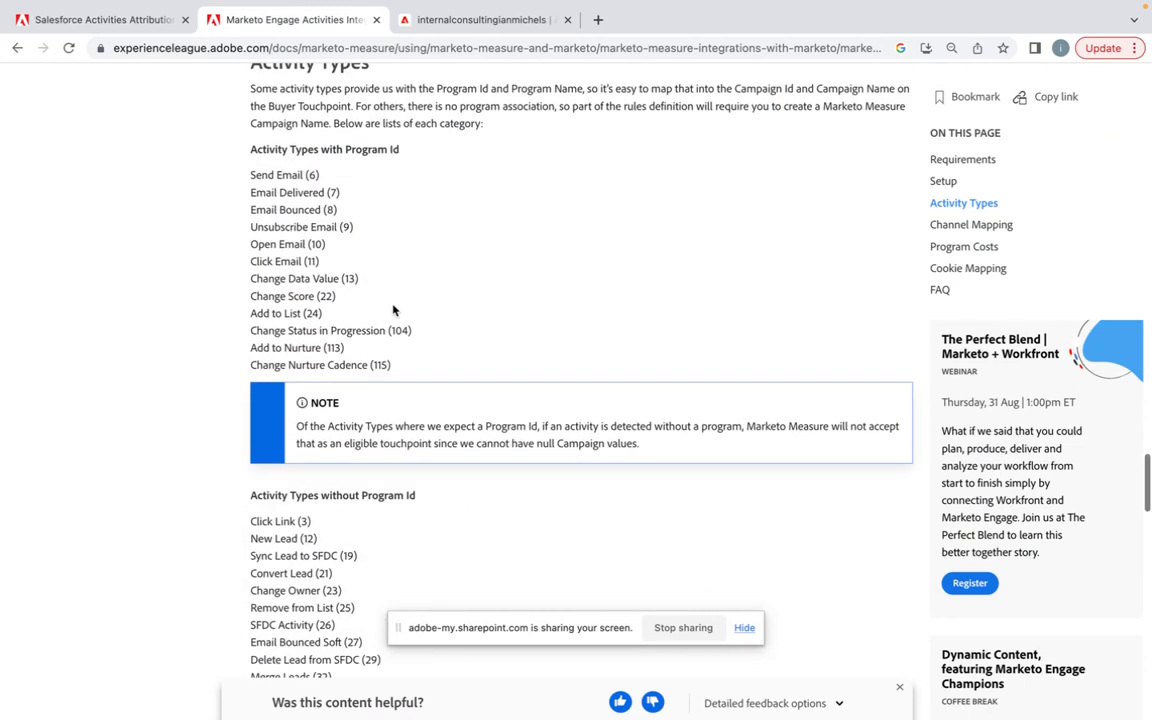
scroll(393, 310, "down", 4)
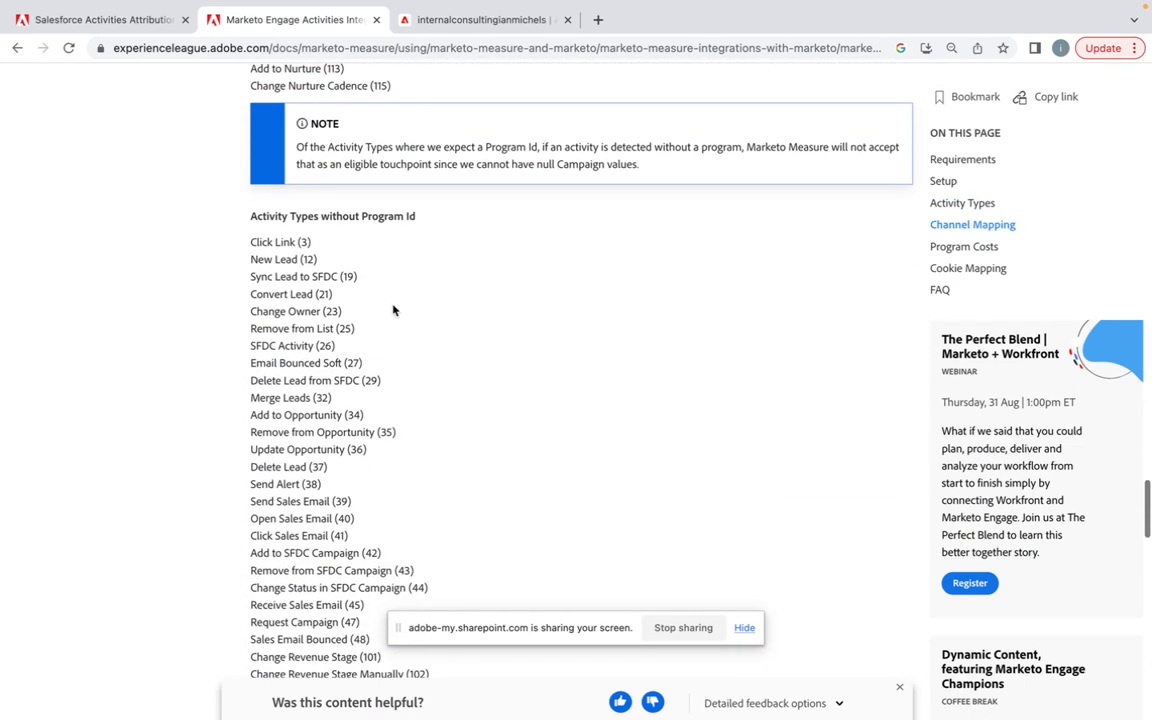
scroll(393, 310, "up", 2)
scroll(393, 310, "up", 3)
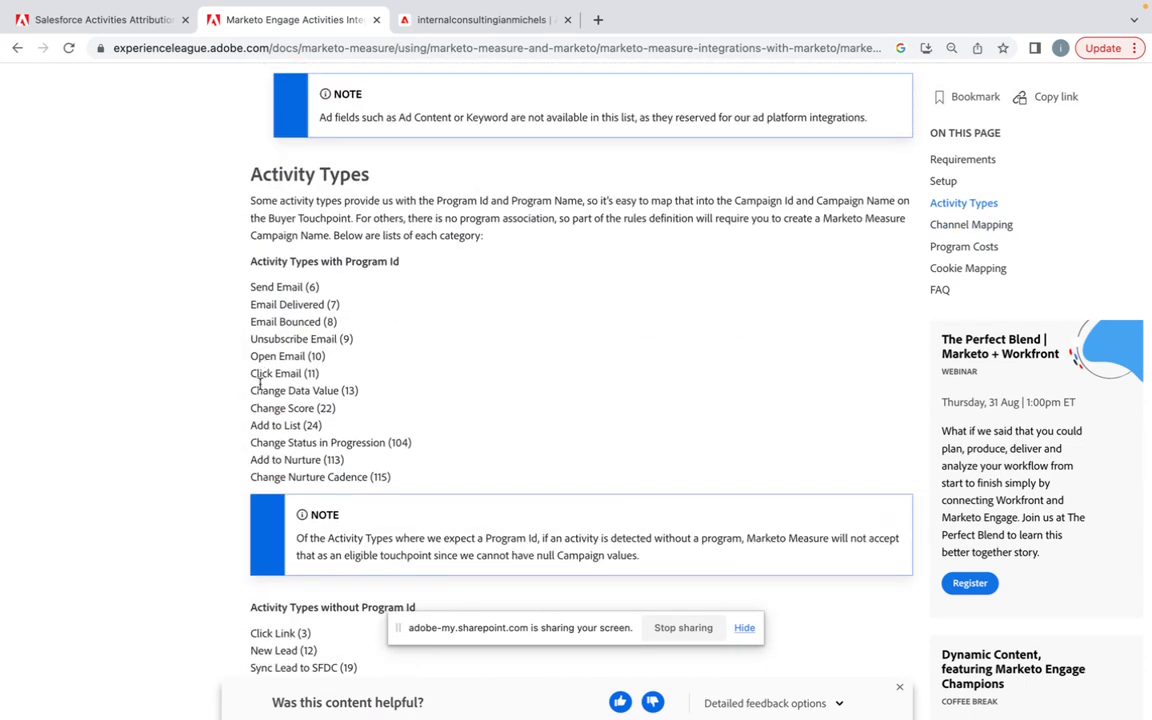
Step: Include the click link activity type in the Marketo touchpoint journey and add a blank rule for it
left_click(395, 20)
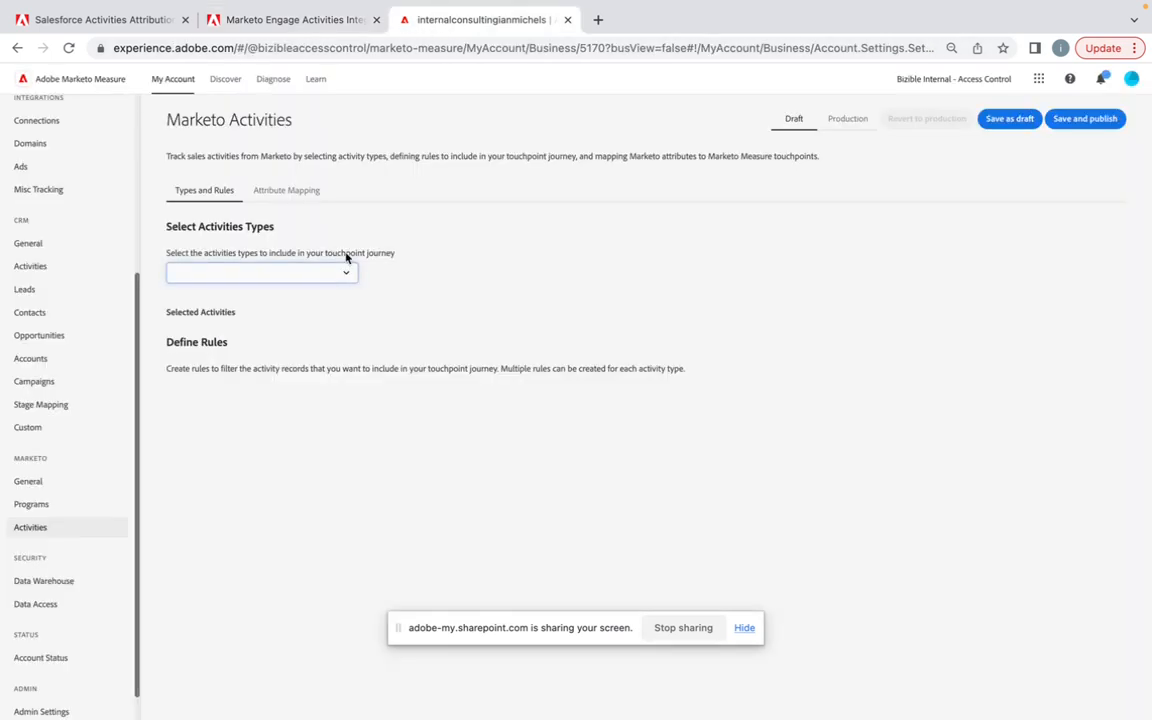
left_click(346, 285)
scroll(300, 515, "down", 3)
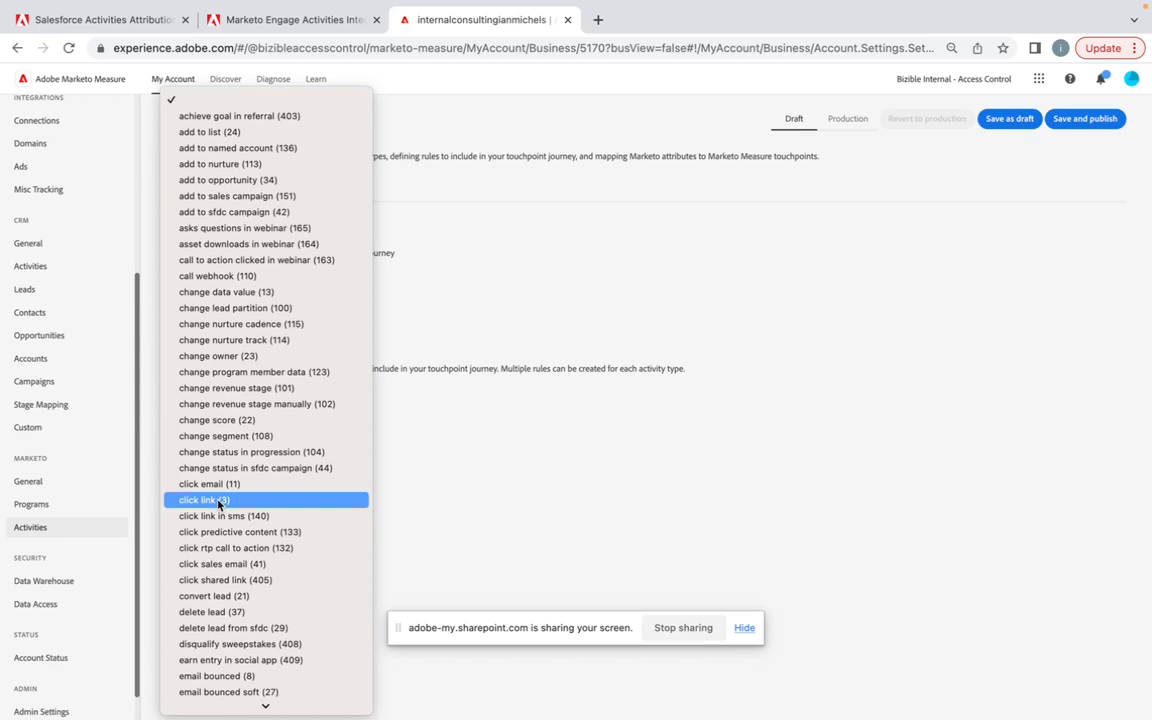
left_click(218, 503)
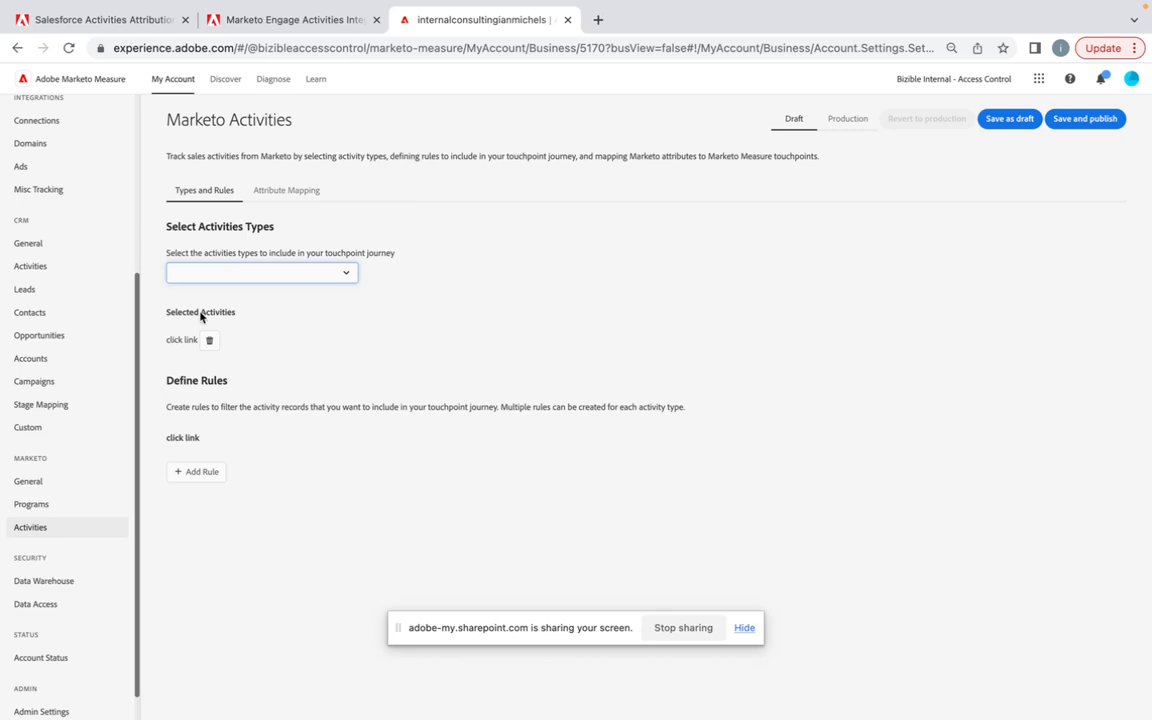
left_click(202, 475)
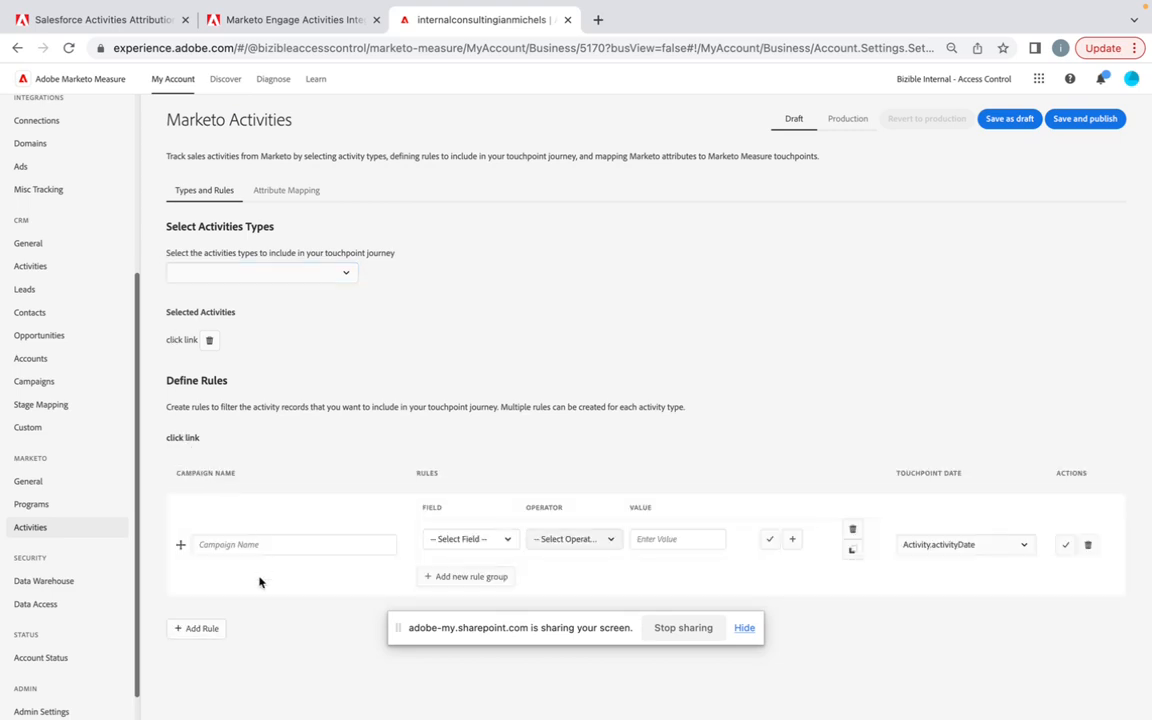
Step: Set the click link rule's field to Activity.query parameters and its operator to is equal to, leaving the campaign name and value blank
left_click(282, 544)
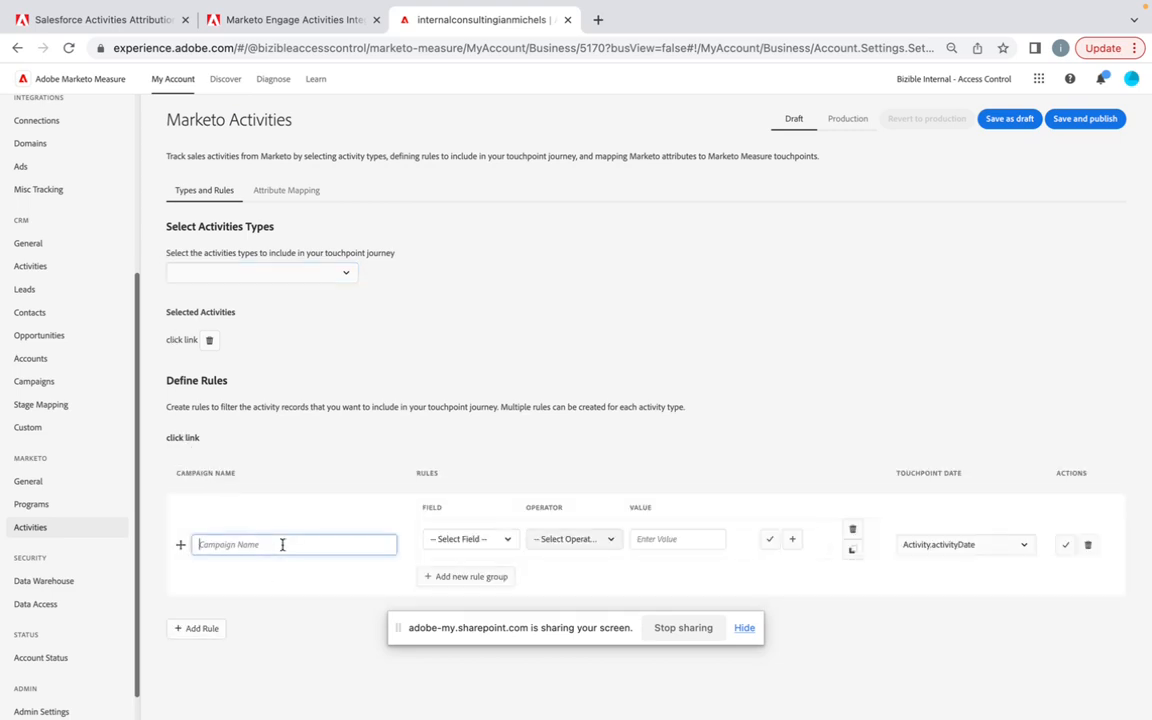
left_click(316, 22)
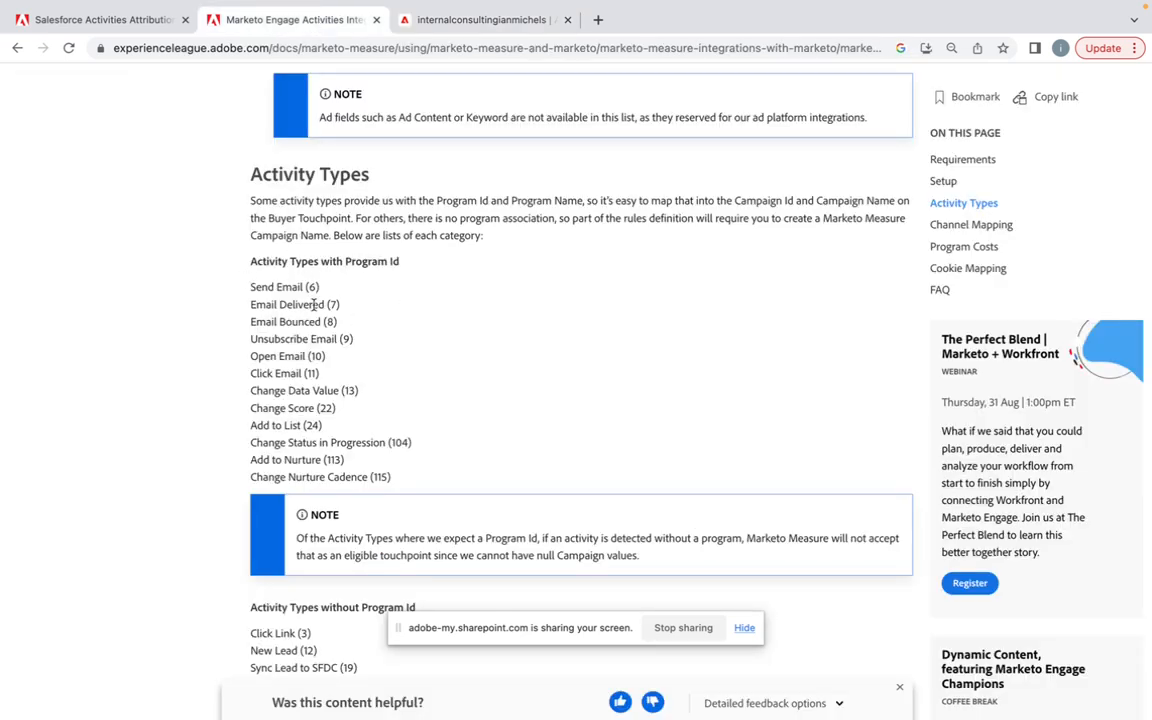
left_click(428, 54)
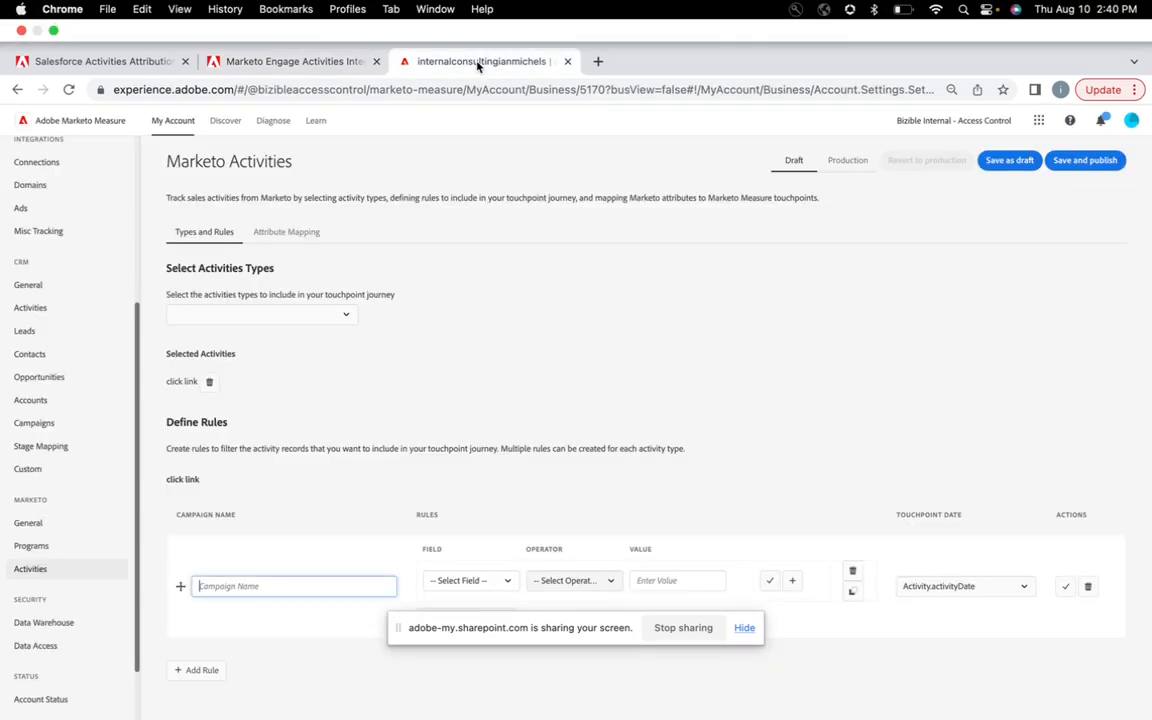
left_click(494, 541)
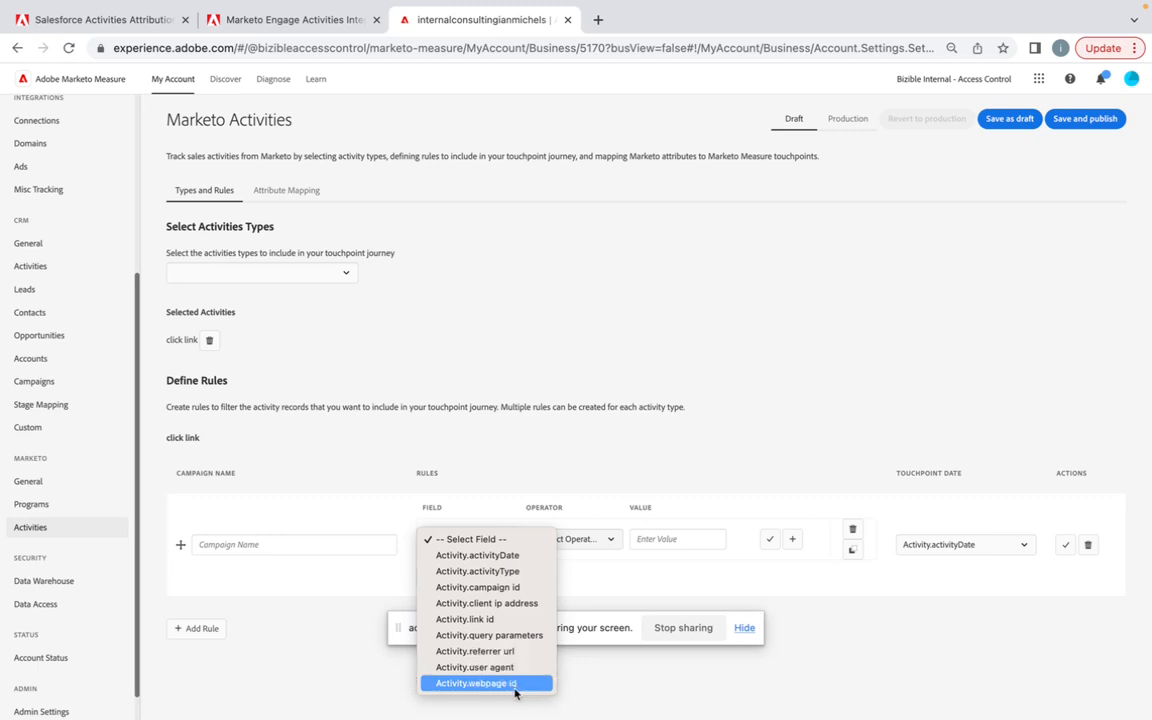
left_click(515, 635)
left_click(614, 540)
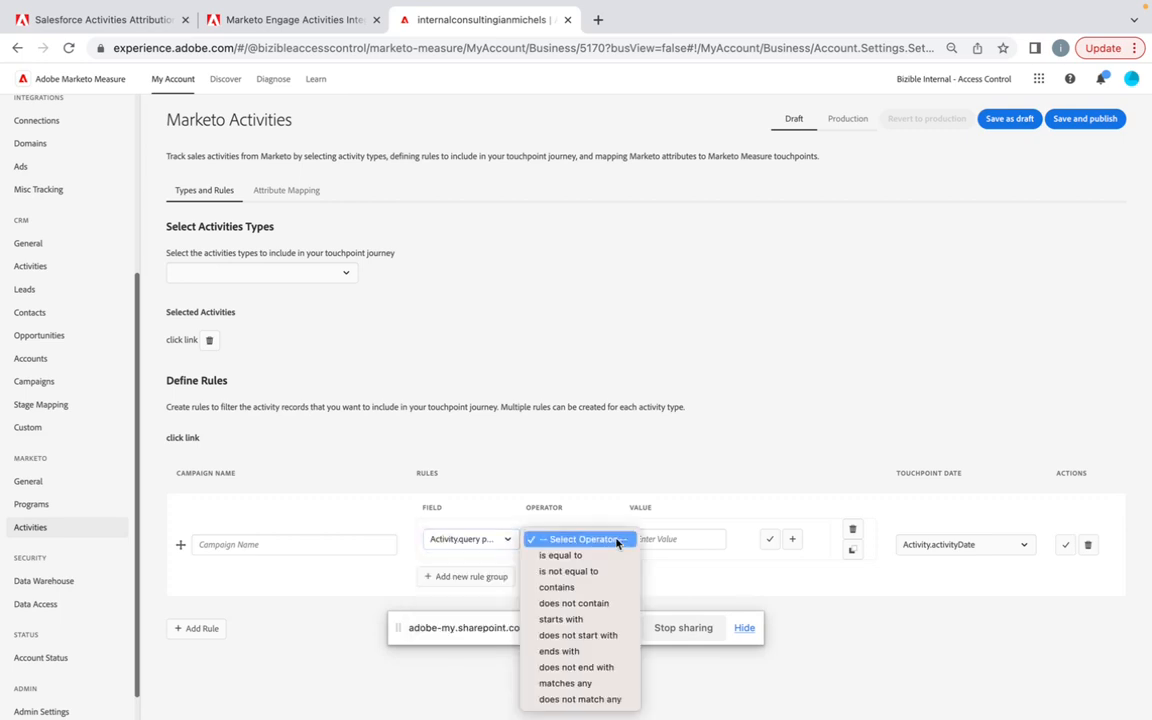
left_click(606, 555)
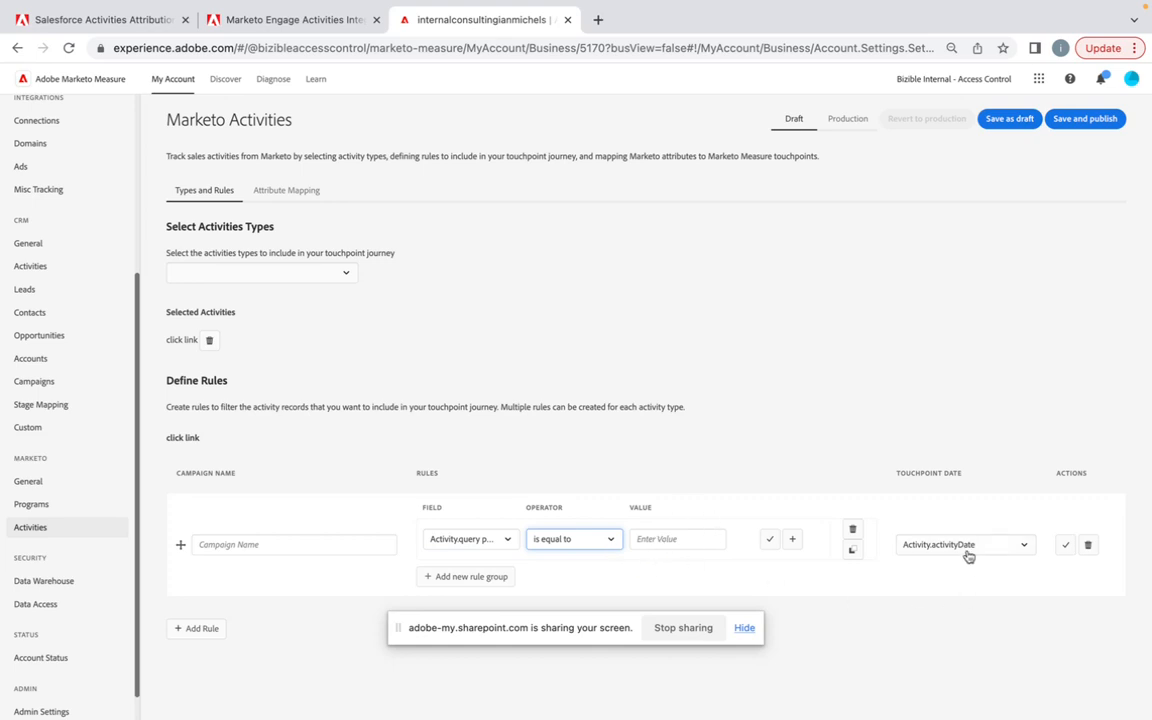
left_click(362, 548)
Step: Review the activity type lists and the Channel Mapping, Program Costs and Cookie Mapping sections in the Marketo Engage Activities Integration documentation
left_click(307, 20)
scroll(410, 355, "down", 10)
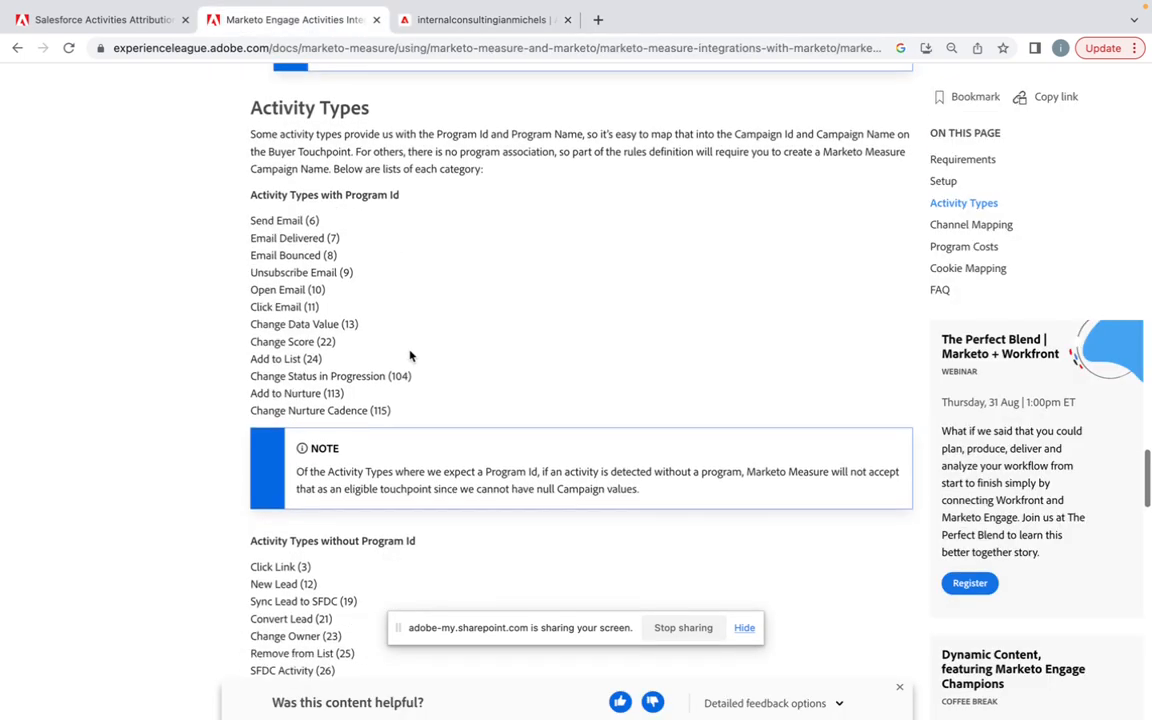
scroll(410, 355, "down", 3)
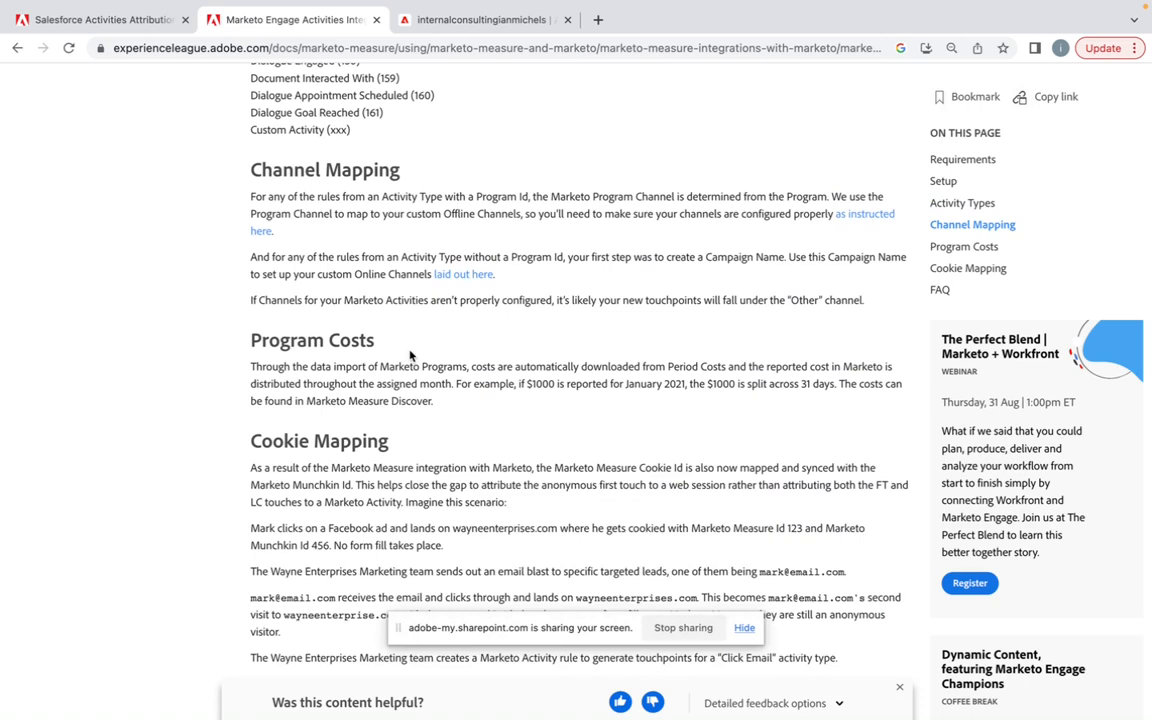
scroll(410, 355, "up", 3)
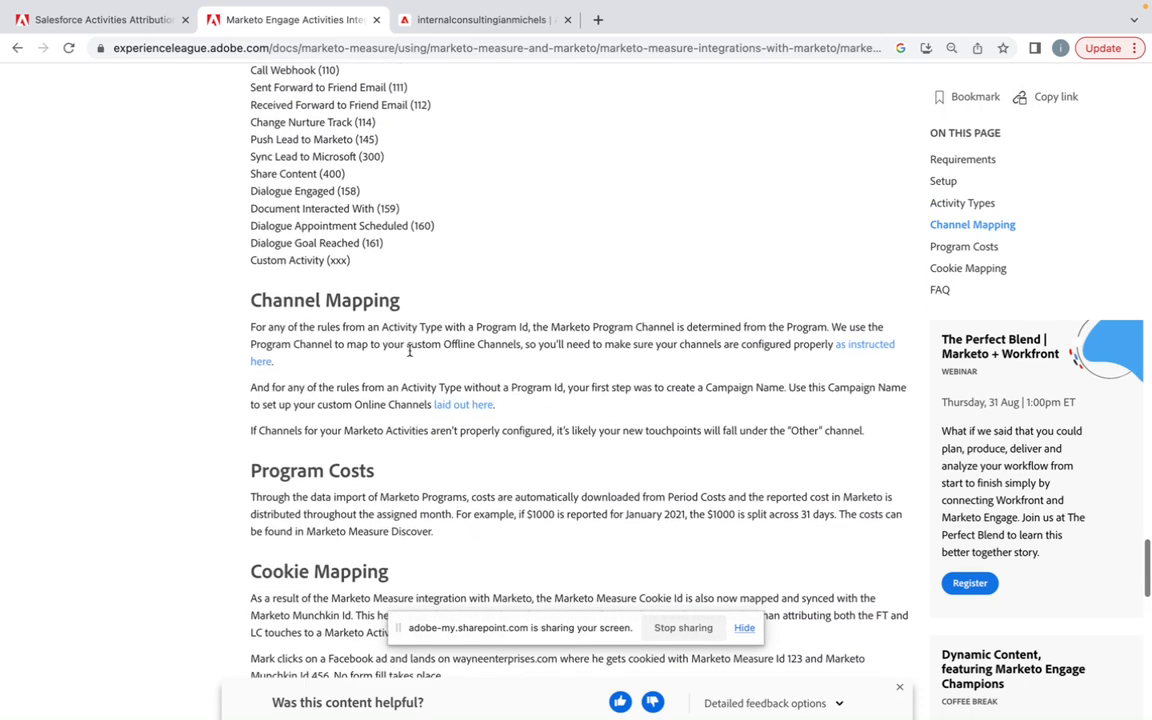
scroll(410, 355, "up", 4)
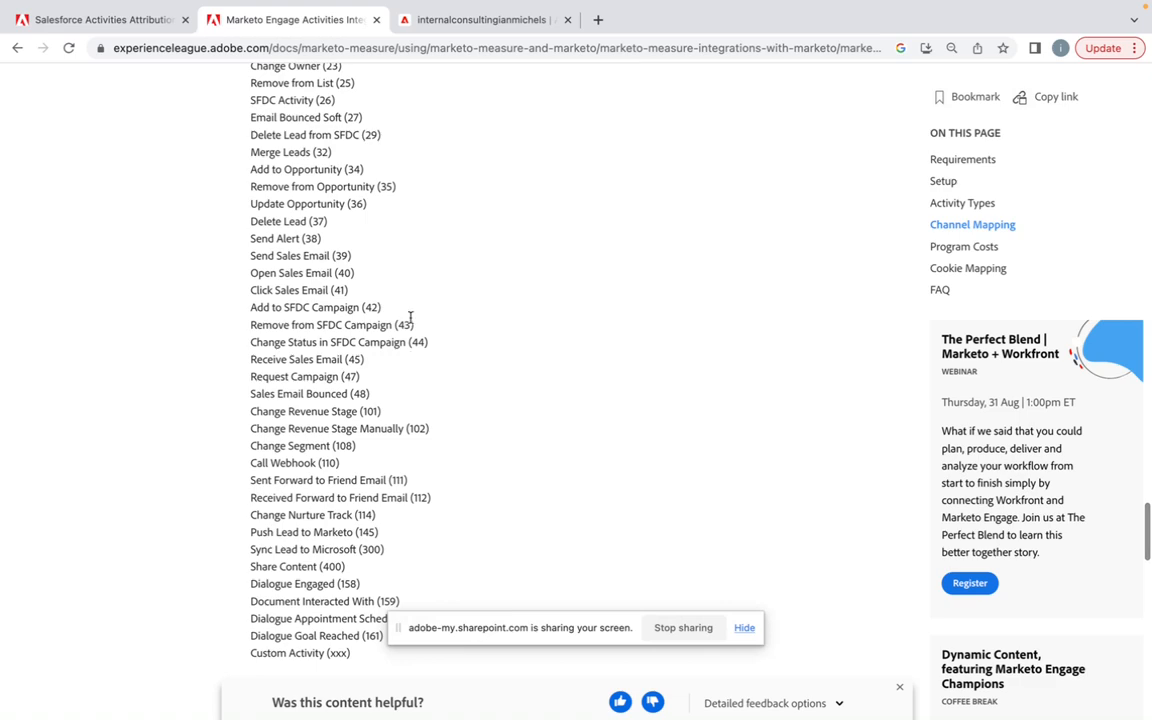
scroll(437, 347, "down", 7)
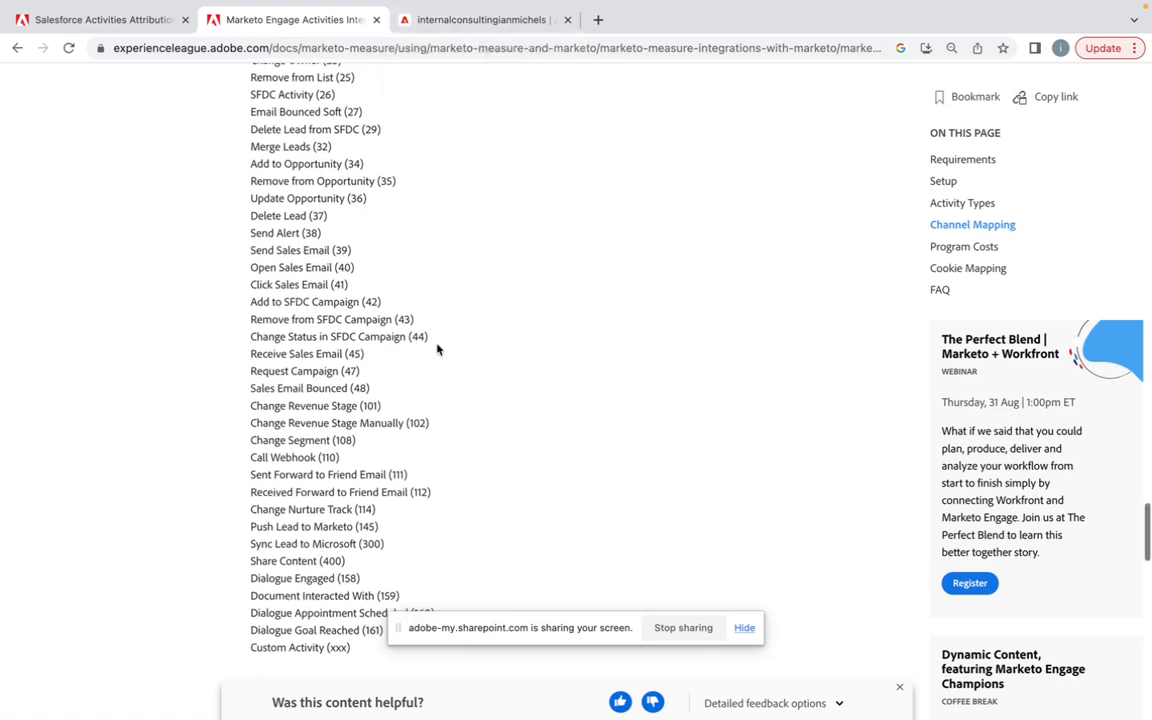
scroll(428, 322, "down", 1)
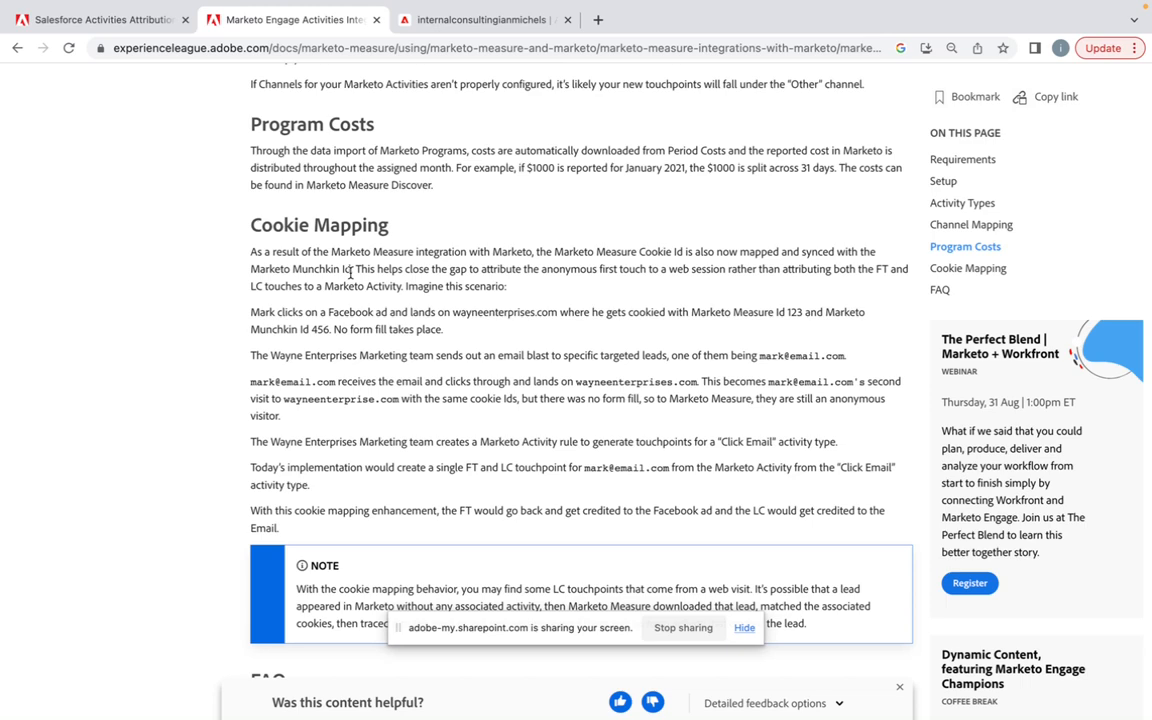
scroll(397, 312, "down", 1)
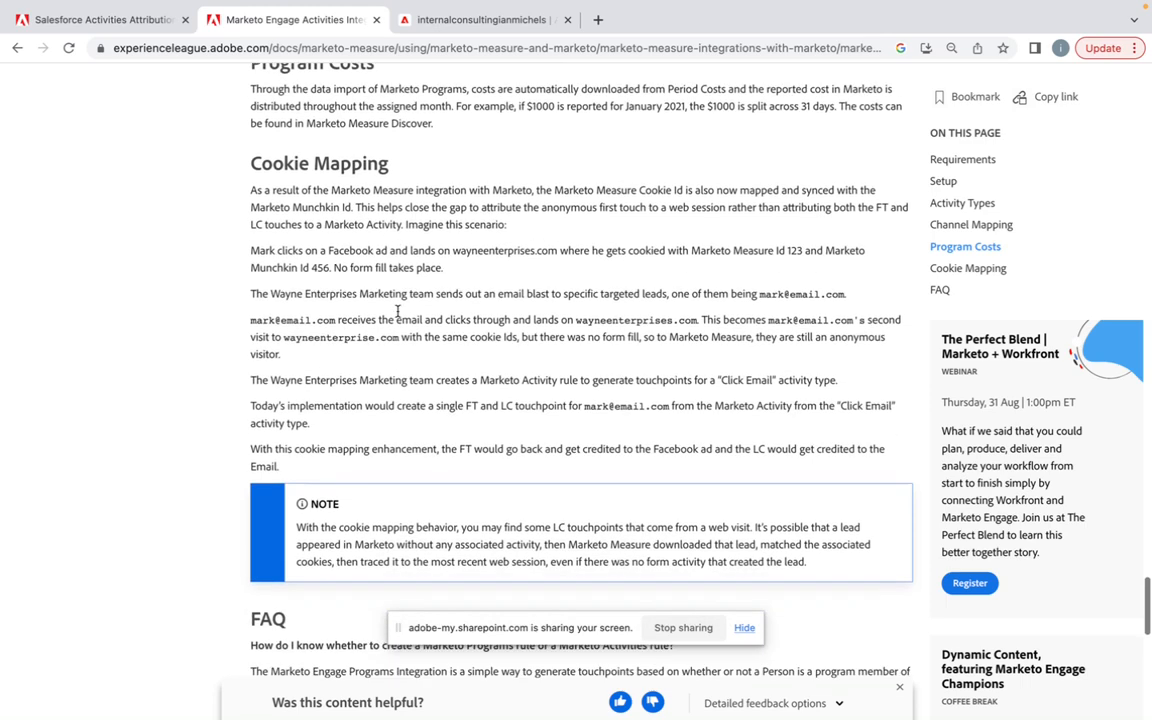
scroll(398, 313, "up", 2)
scroll(397, 312, "up", 1)
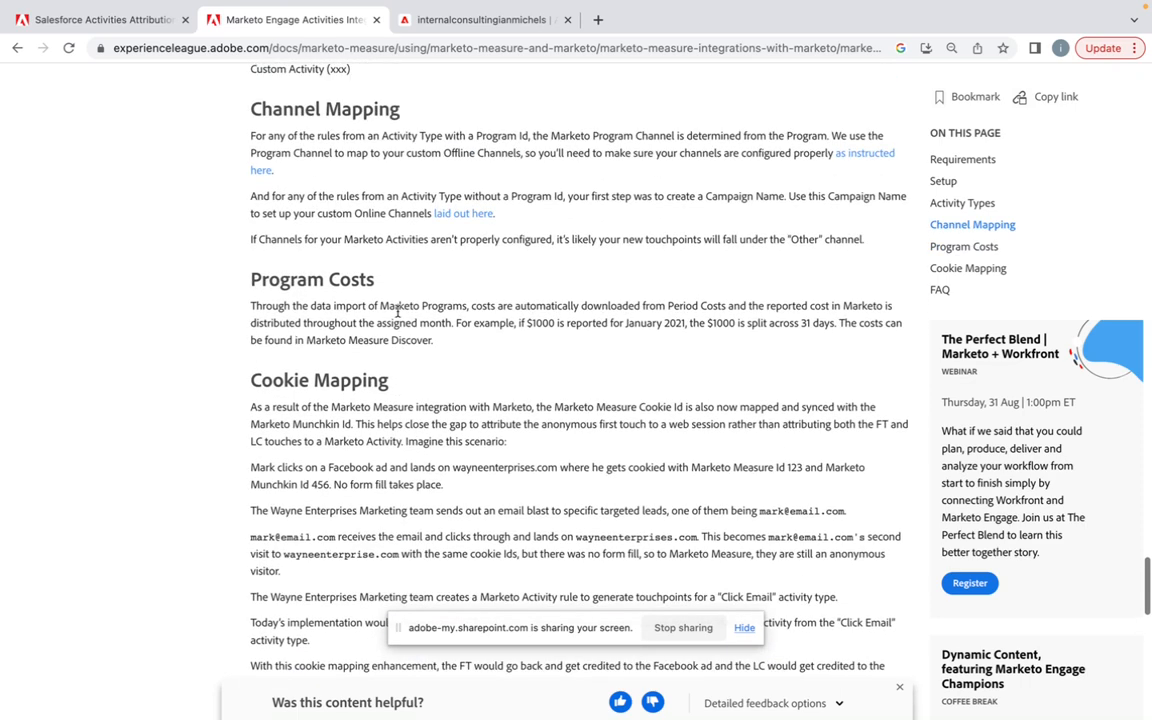
scroll(397, 312, "up", 3)
scroll(398, 312, "up", 5)
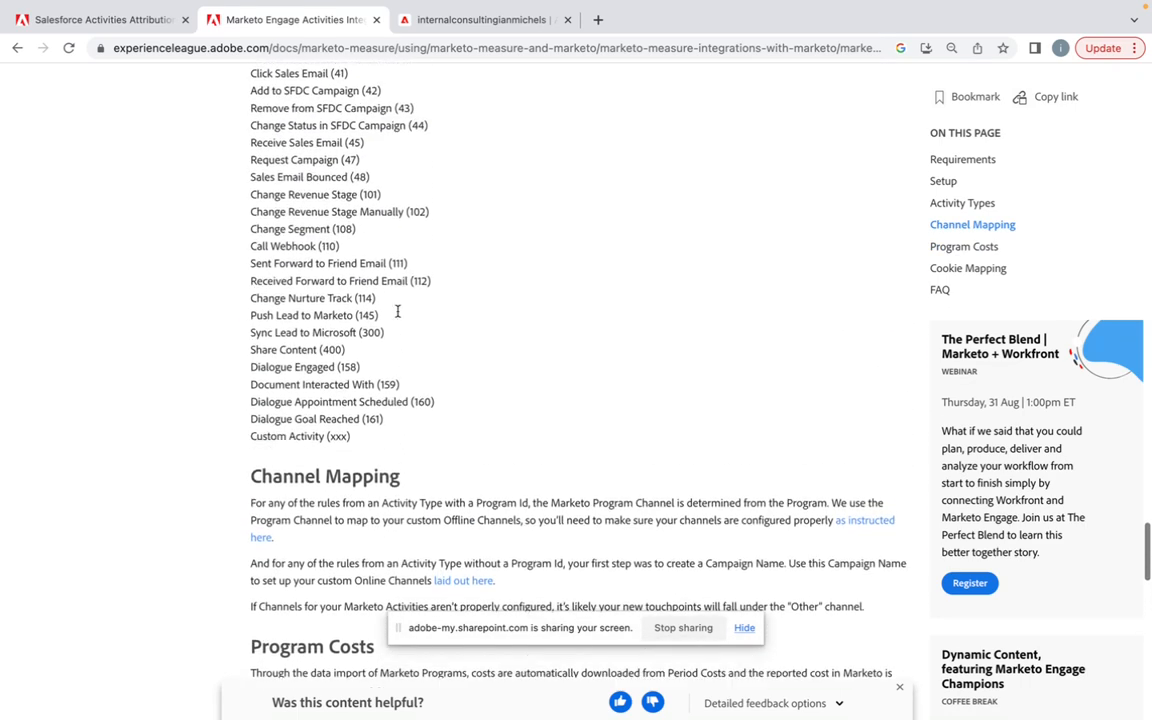
Step: Back in the Marketo Activities settings, include the interesting moment activity type and add a blank rule for it
left_click(455, 22)
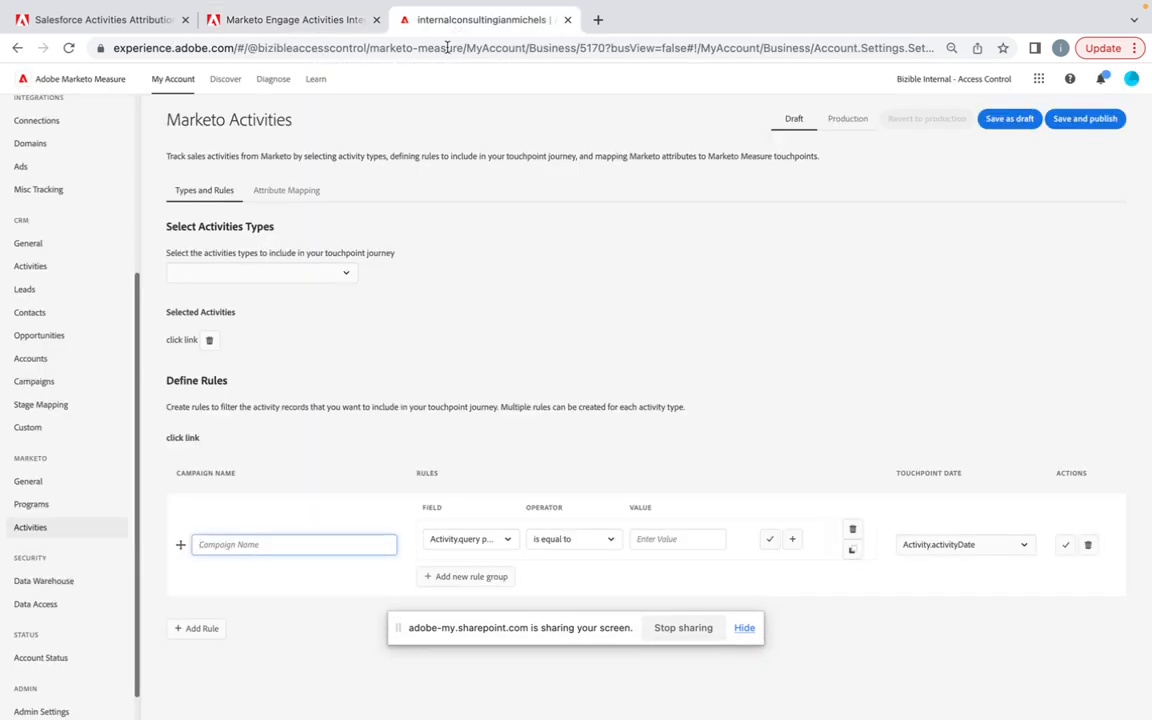
left_click(347, 280)
scroll(293, 404, "down", 7)
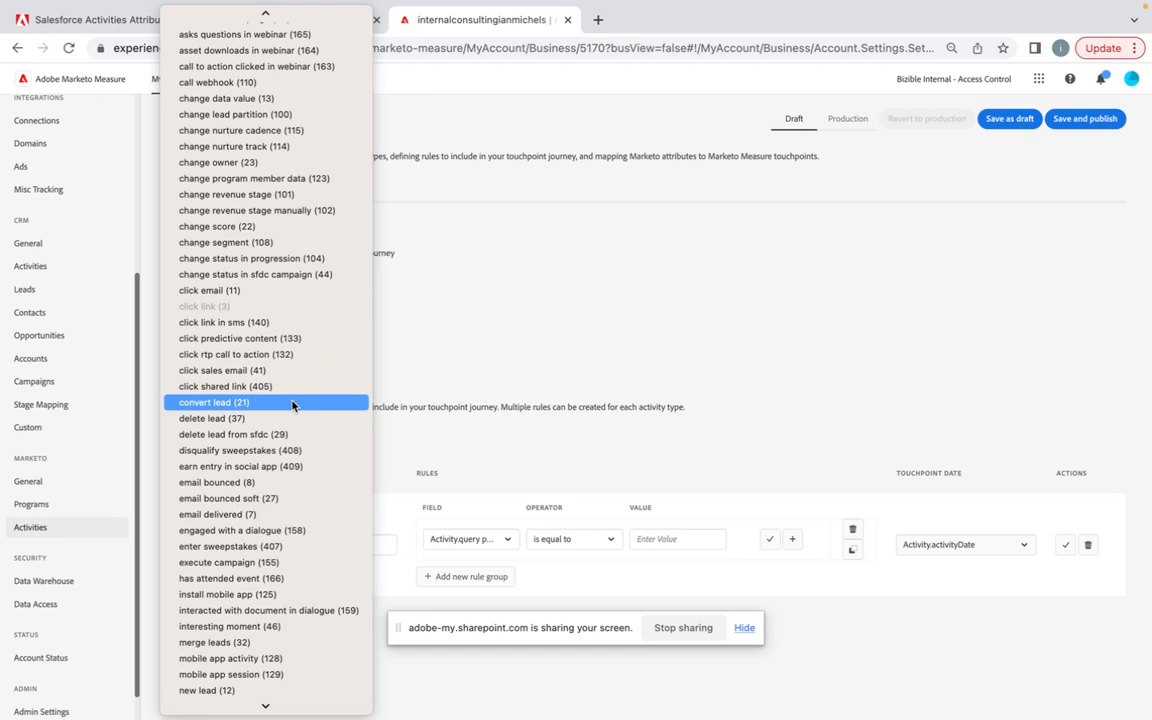
left_click(275, 628)
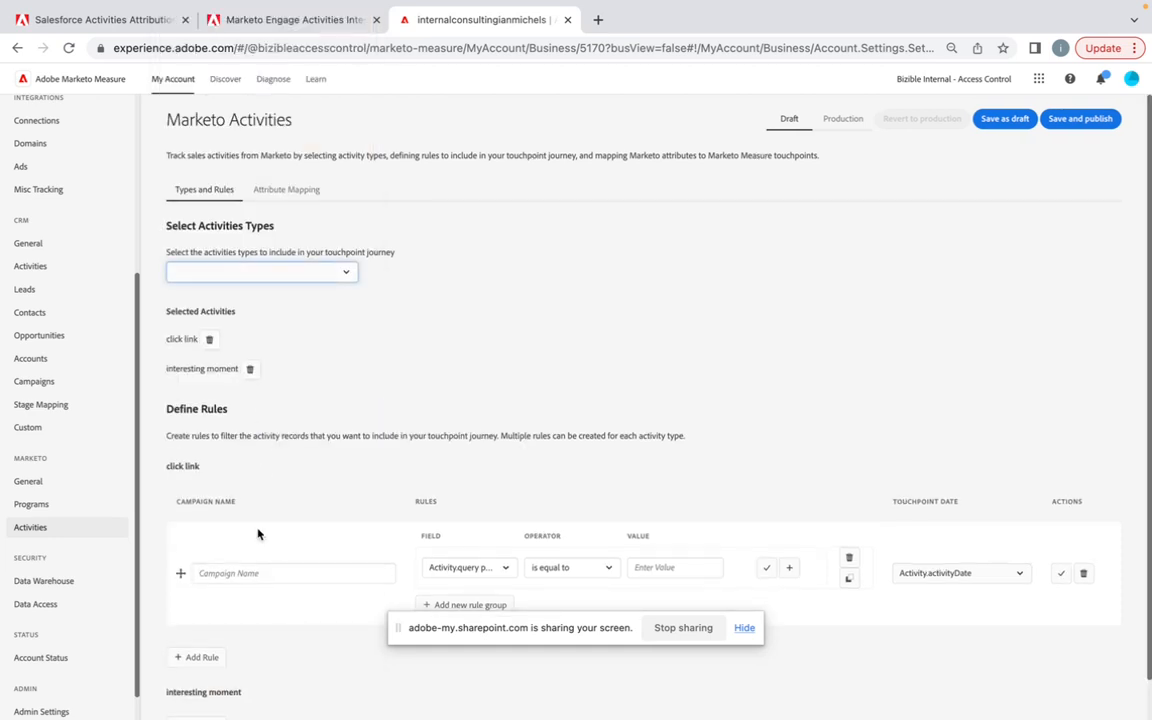
scroll(205, 685, "down", 1)
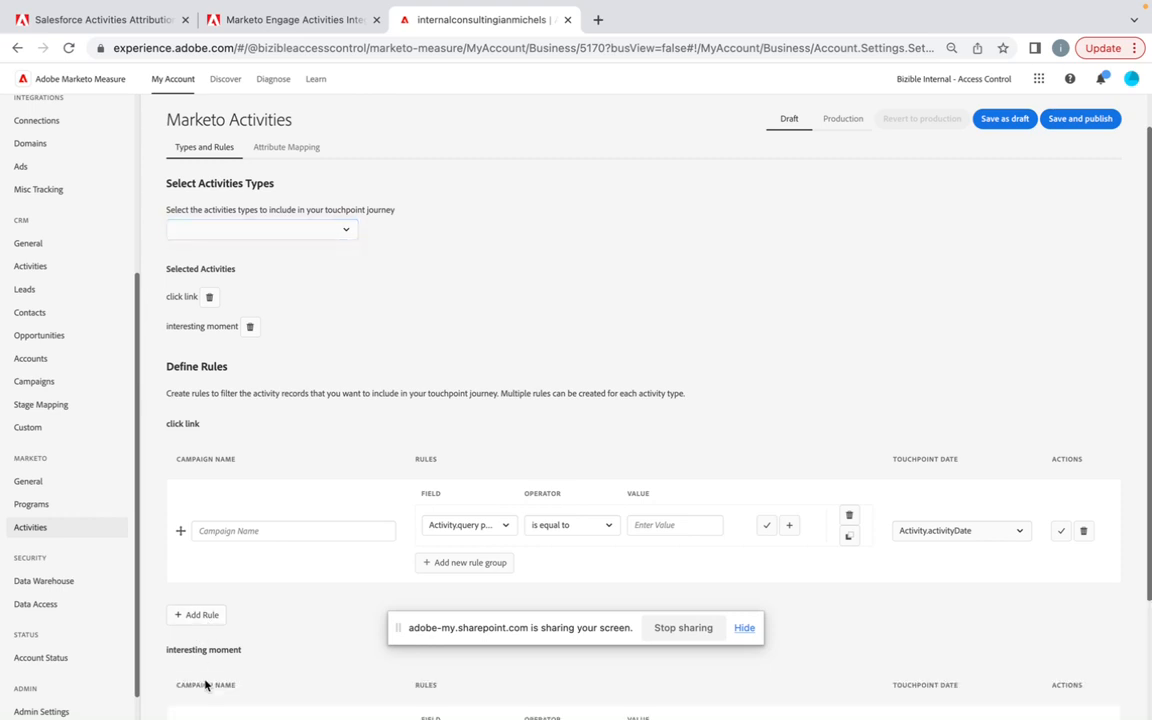
scroll(205, 685, "down", 4)
left_click(341, 603)
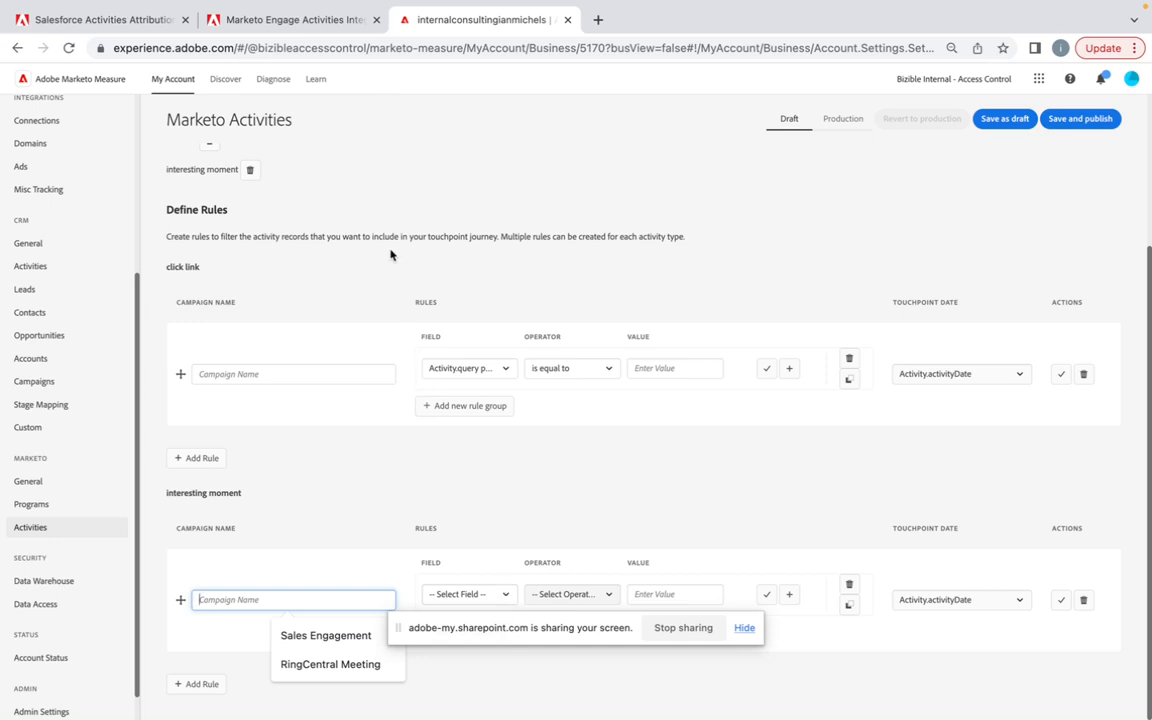
scroll(390, 254, "up", 2)
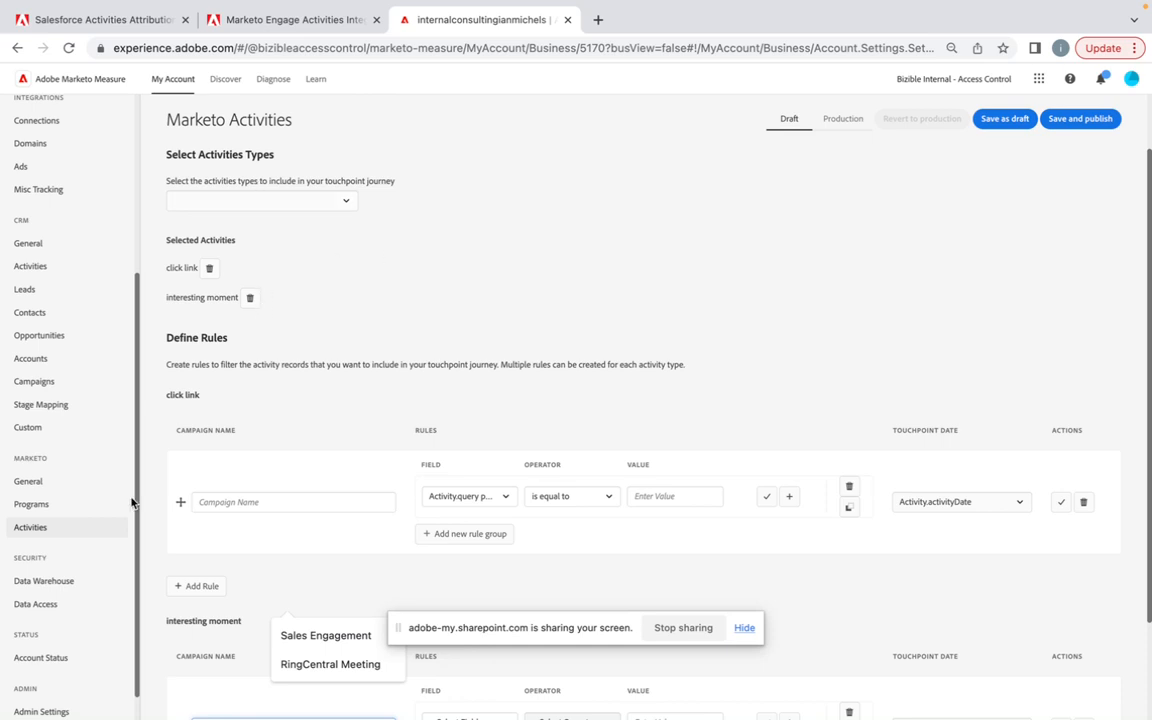
scroll(215, 485, "down", 2)
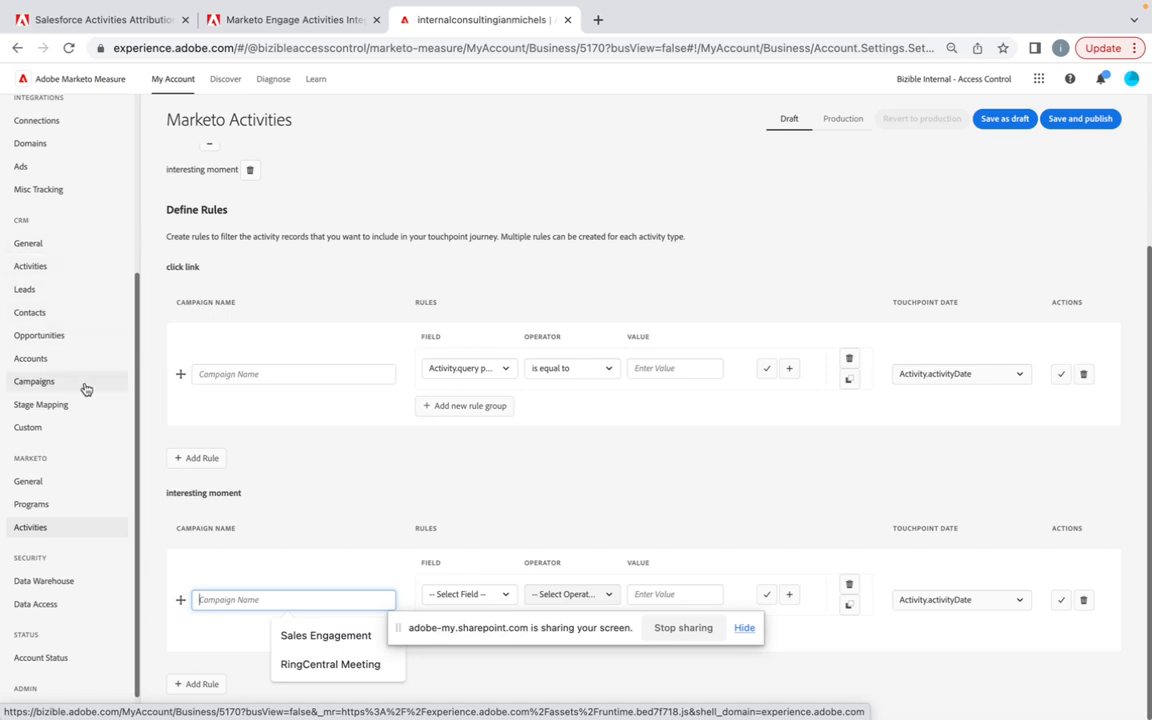
left_click(250, 375)
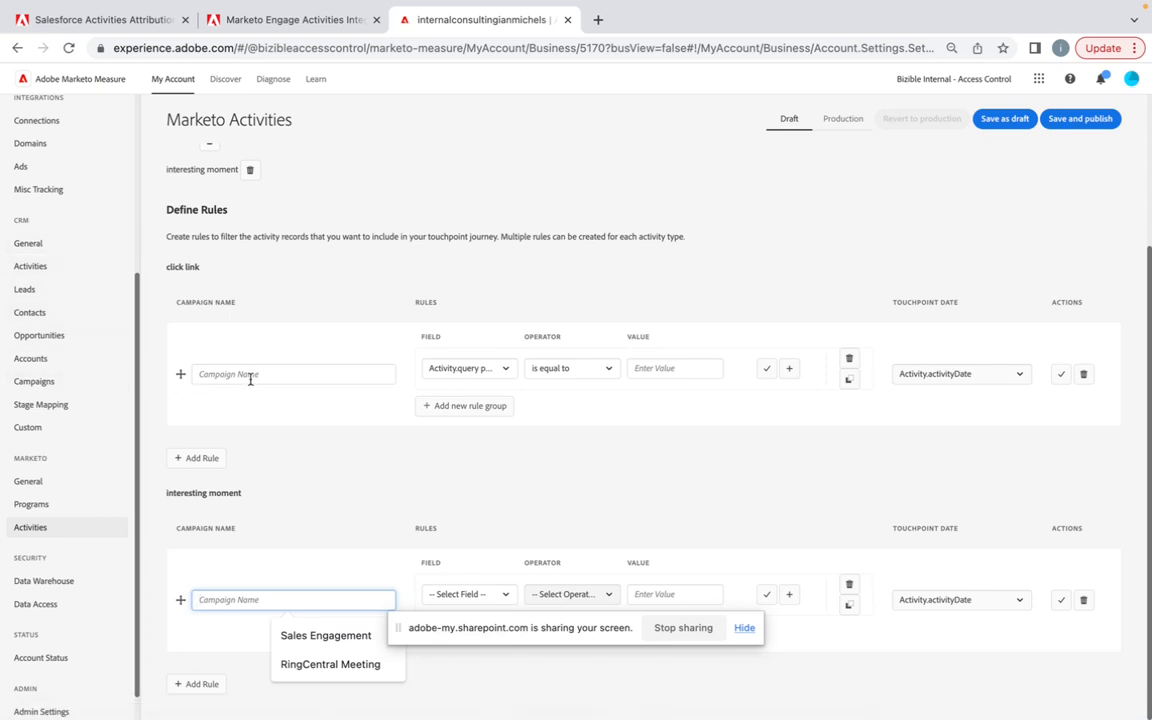
type("(")
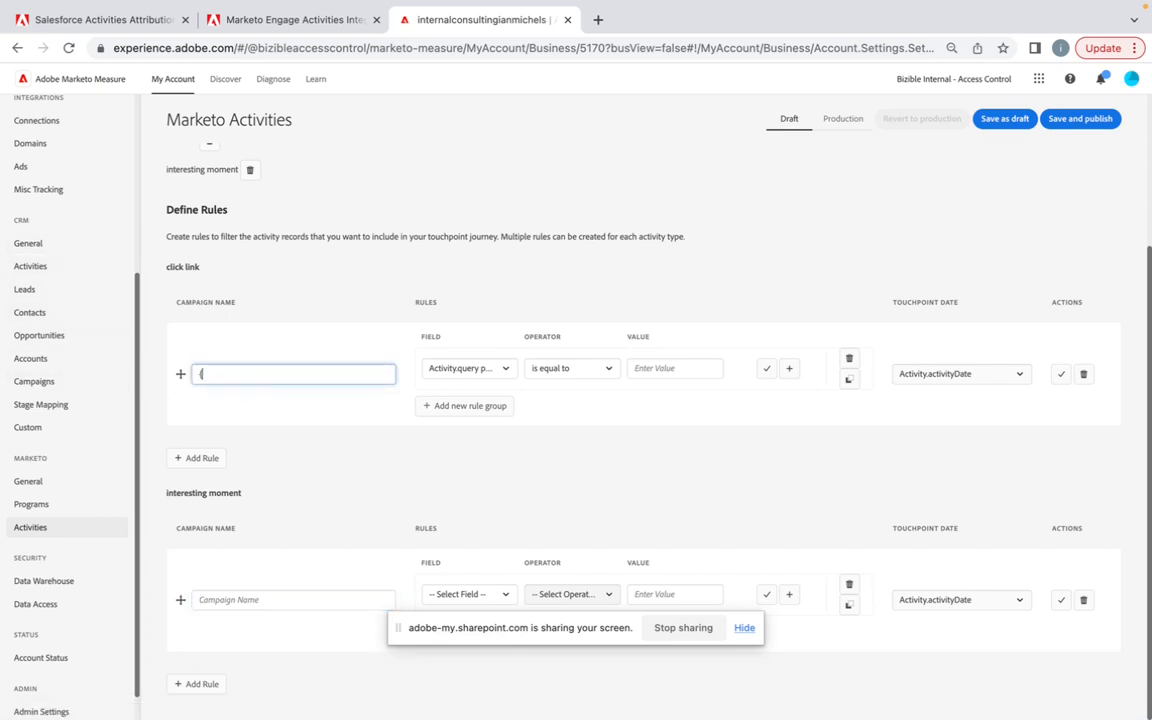
key("BackSpace")
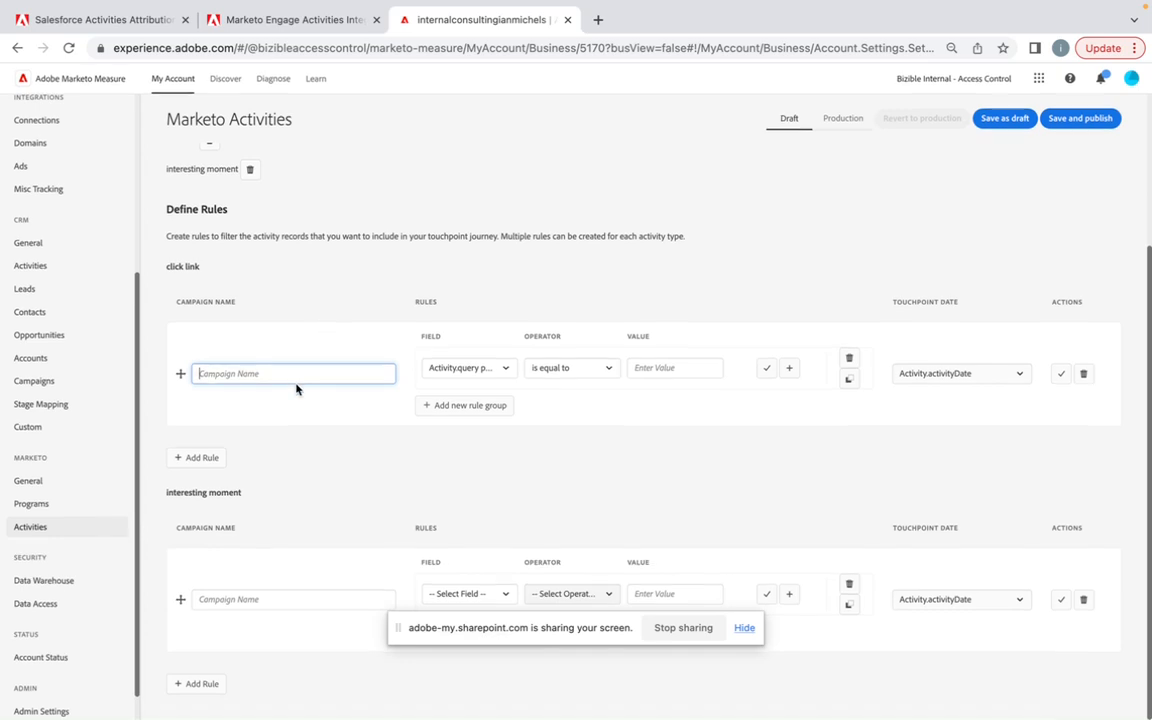
scroll(296, 389, "up", 1)
scroll(296, 389, "up", 1)
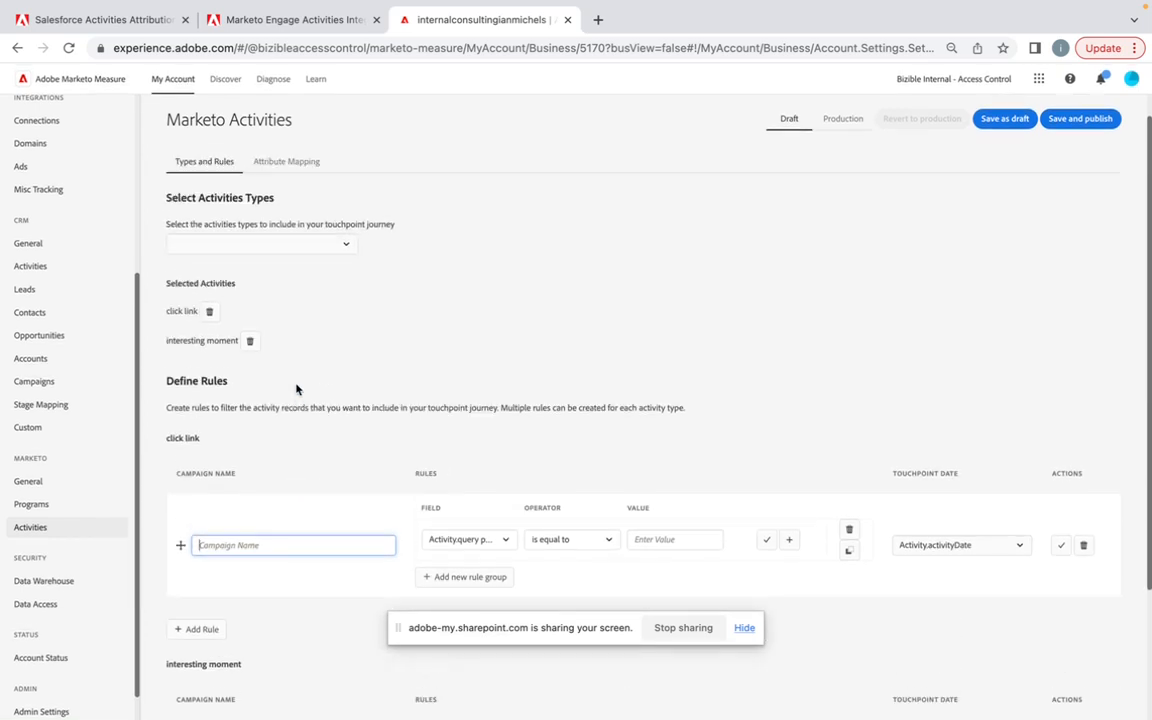